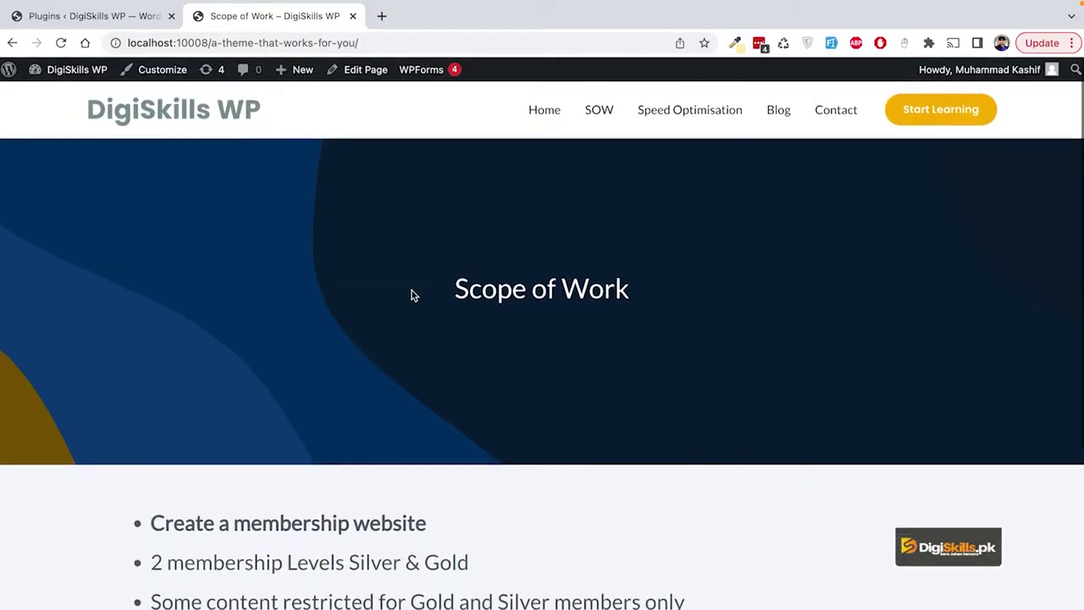
Review the Scope of Work page's requirements for the membership website and its Silver and Gold levels.
{"action": "scroll", "coordinate": [412, 295], "scroll_direction": "down", "scroll_amount": 2}
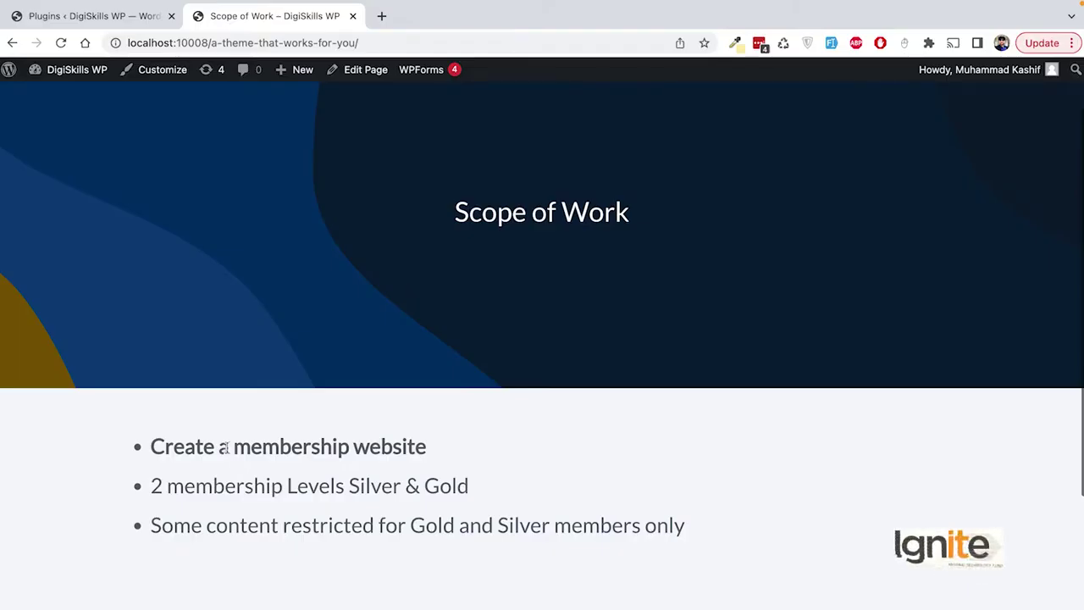
{"action": "left_click_drag", "start_coordinate": [151, 446], "coordinate": [695, 527]}
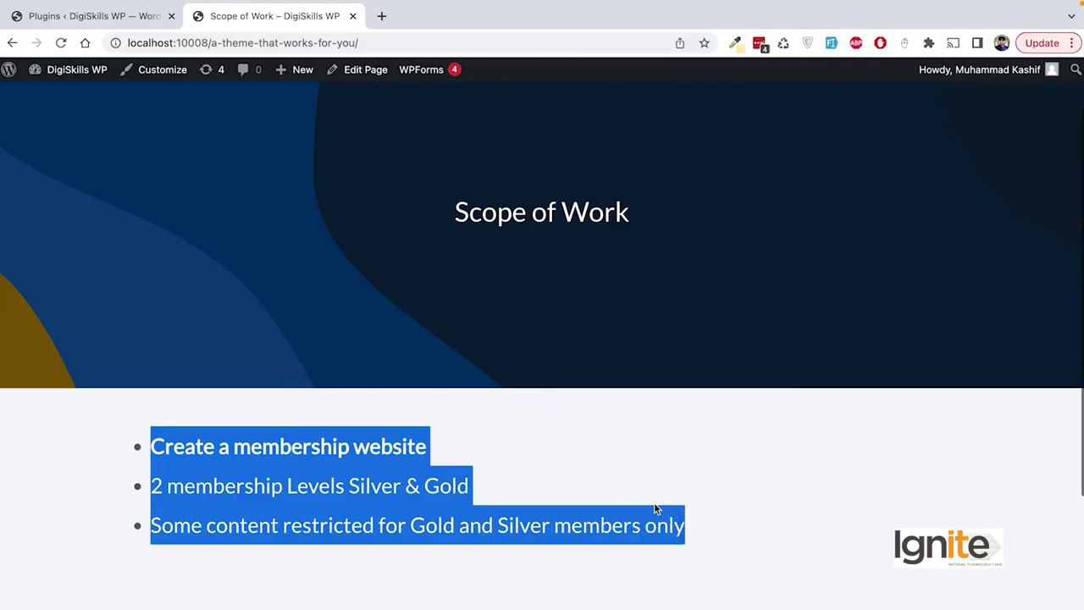
{"action": "left_click", "coordinate": [499, 524]}
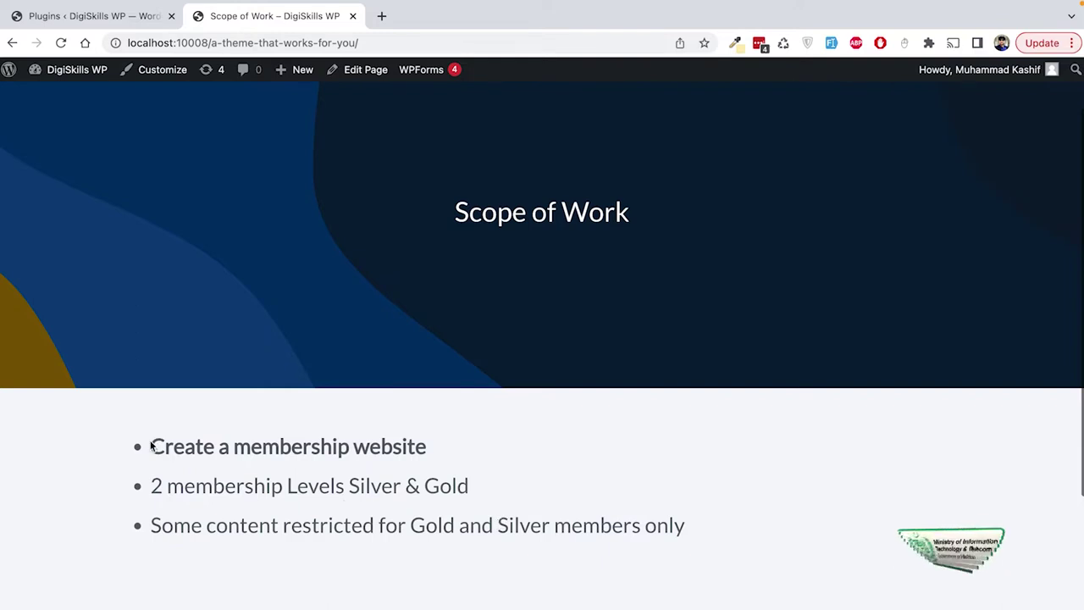
{"action": "left_click_drag", "start_coordinate": [151, 446], "coordinate": [721, 538]}
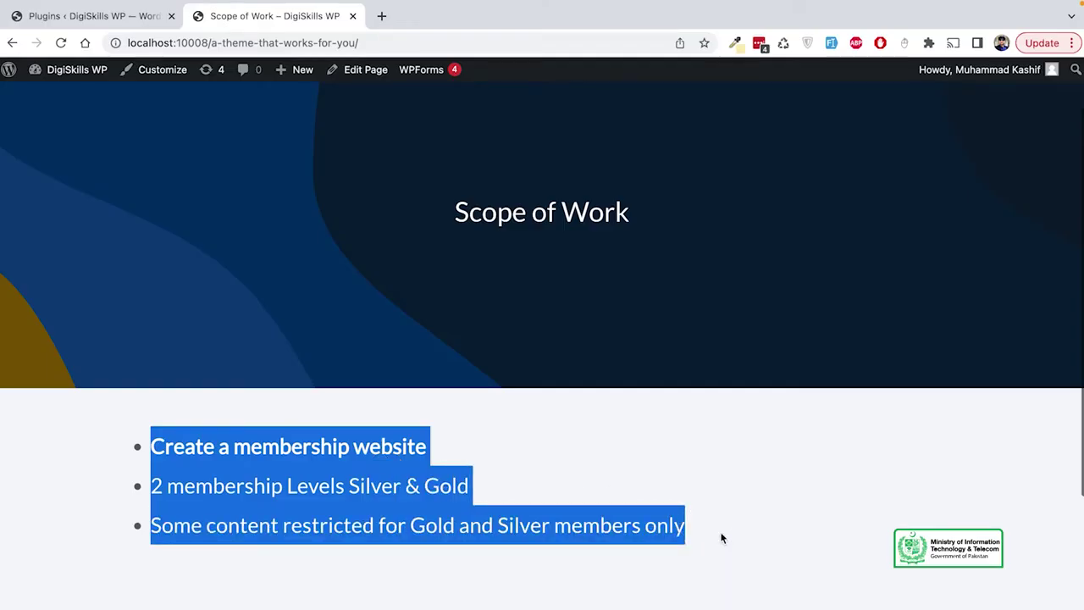
{"action": "left_click", "coordinate": [419, 476]}
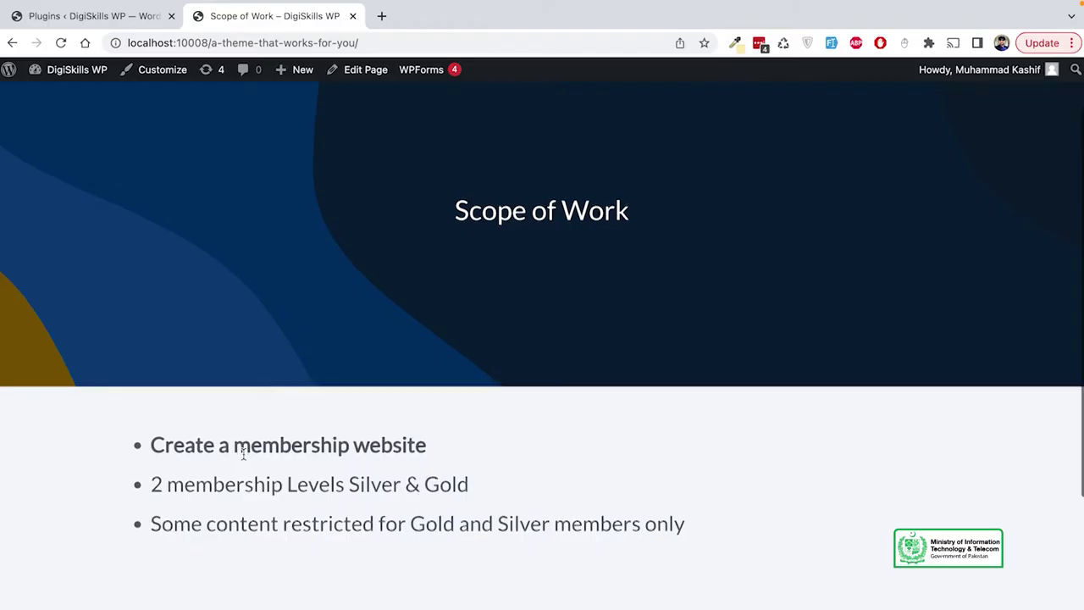
{"action": "scroll", "coordinate": [180, 413], "scroll_direction": "down", "scroll_amount": 1}
{"action": "left_click_drag", "start_coordinate": [150, 393], "coordinate": [685, 472]}
{"action": "left_click", "coordinate": [255, 392]}
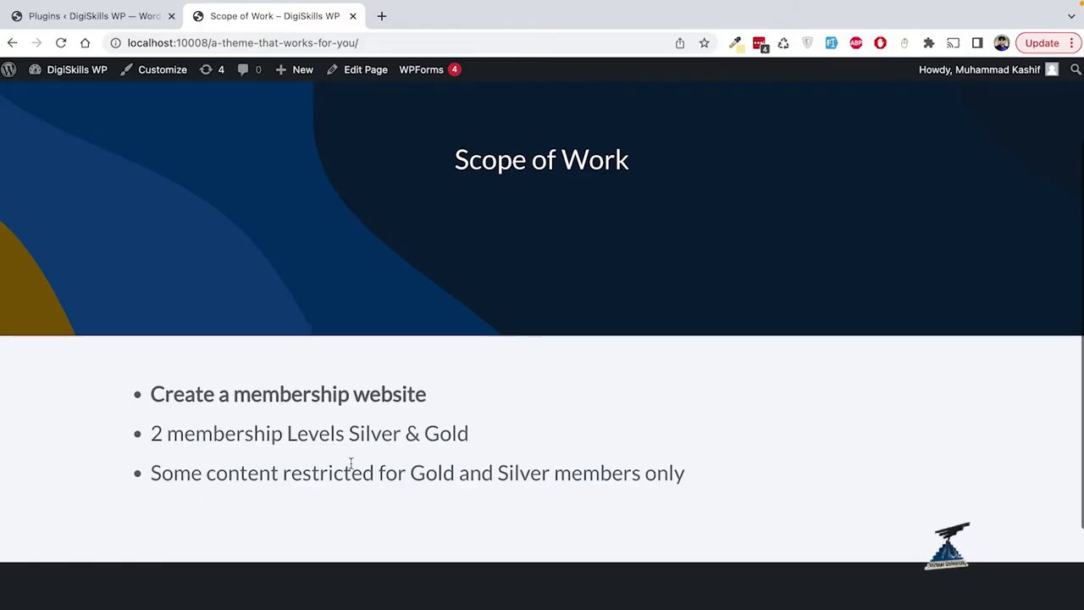
{"action": "double_click", "coordinate": [432, 473]}
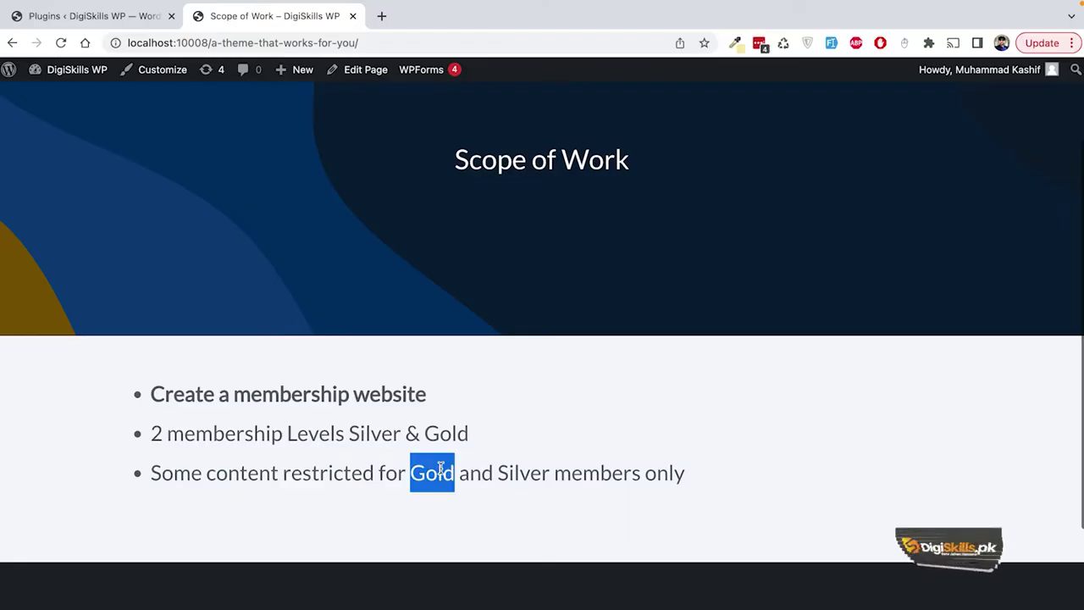
{"action": "double_click", "coordinate": [500, 470]}
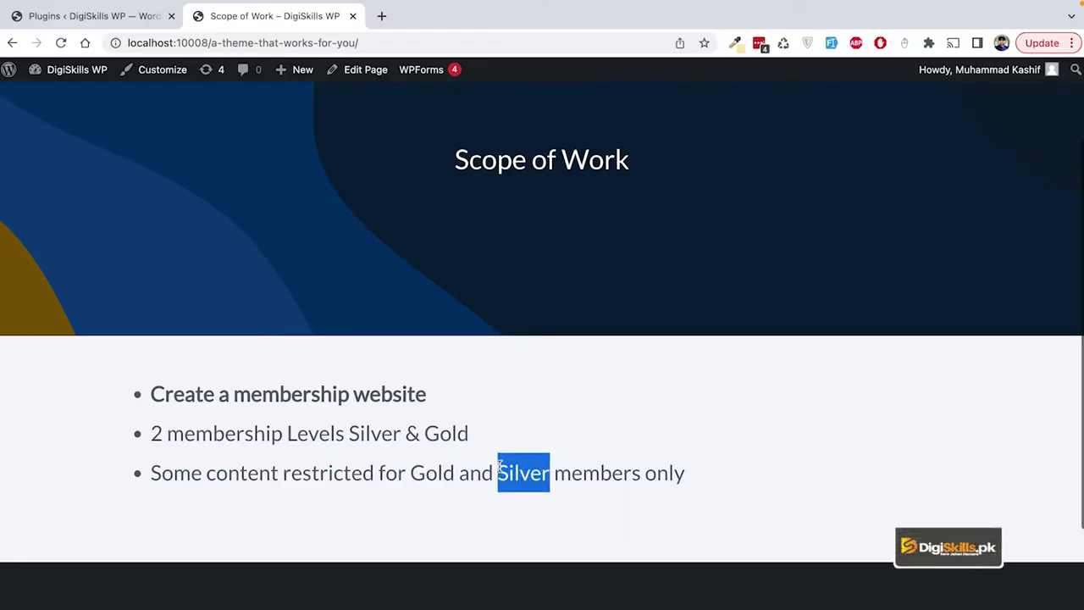
{"action": "left_click", "coordinate": [524, 458]}
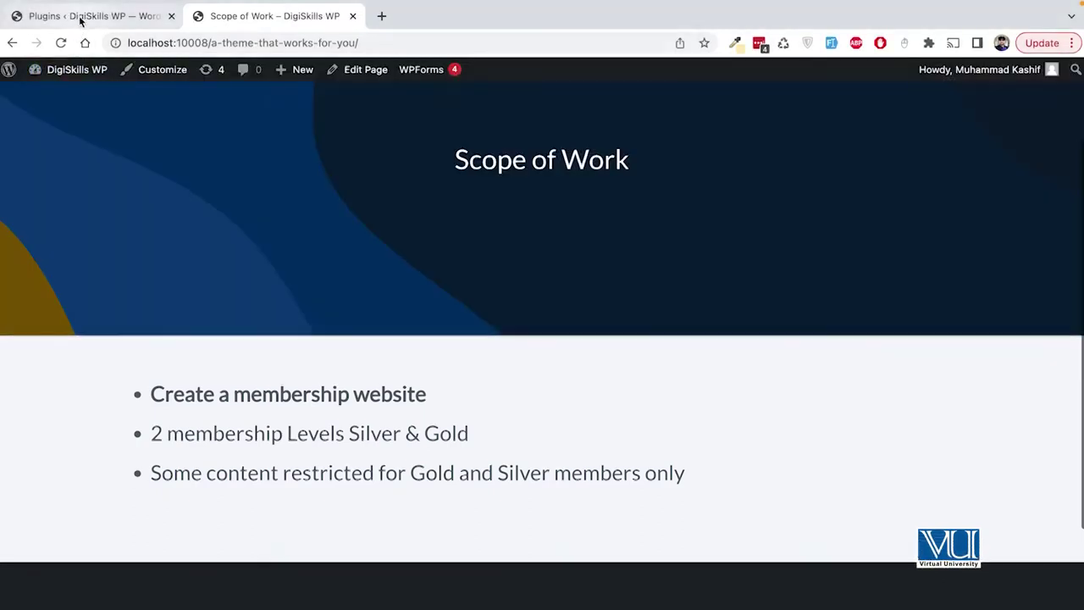
Activate the Paid Memberships Pro plugin on the site's Plugins page.
{"action": "left_click", "coordinate": [82, 19]}
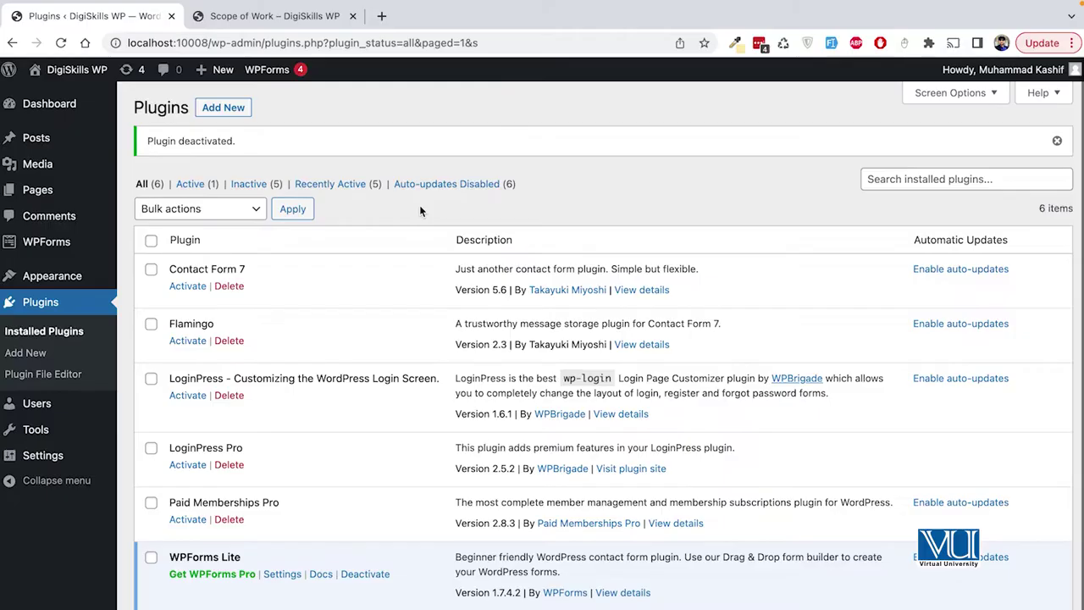
{"action": "scroll", "coordinate": [433, 248], "scroll_direction": "down", "scroll_amount": 1}
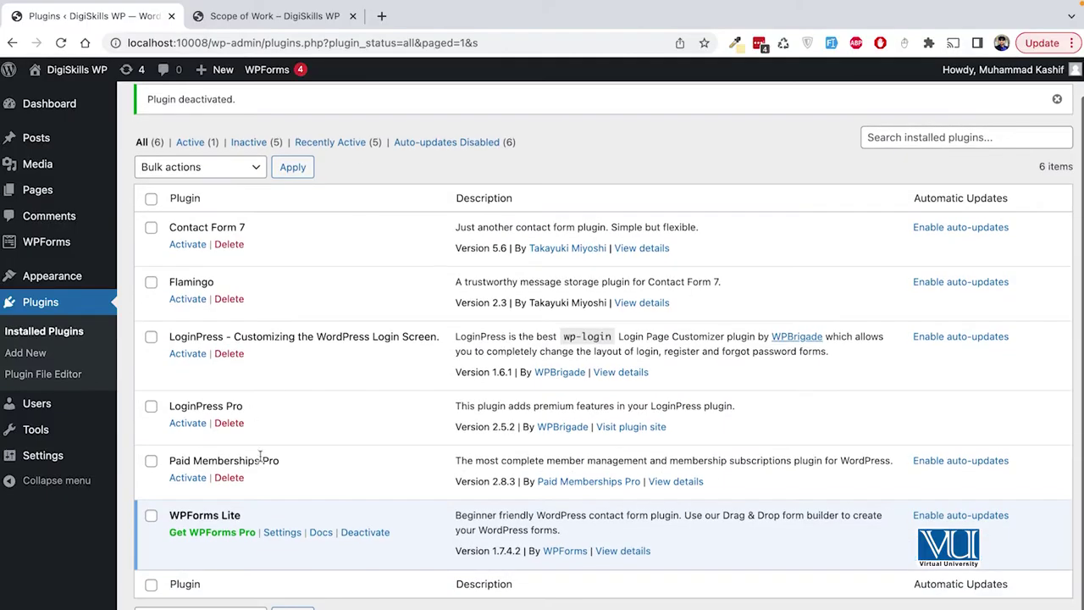
{"action": "left_click_drag", "start_coordinate": [280, 464], "coordinate": [169, 464]}
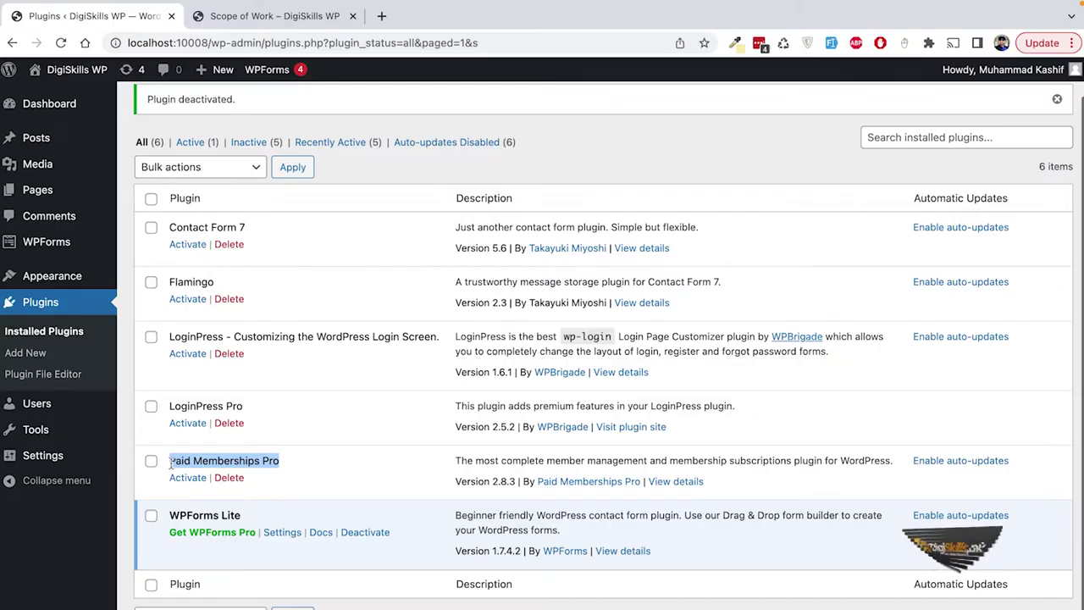
{"action": "left_click", "coordinate": [186, 480]}
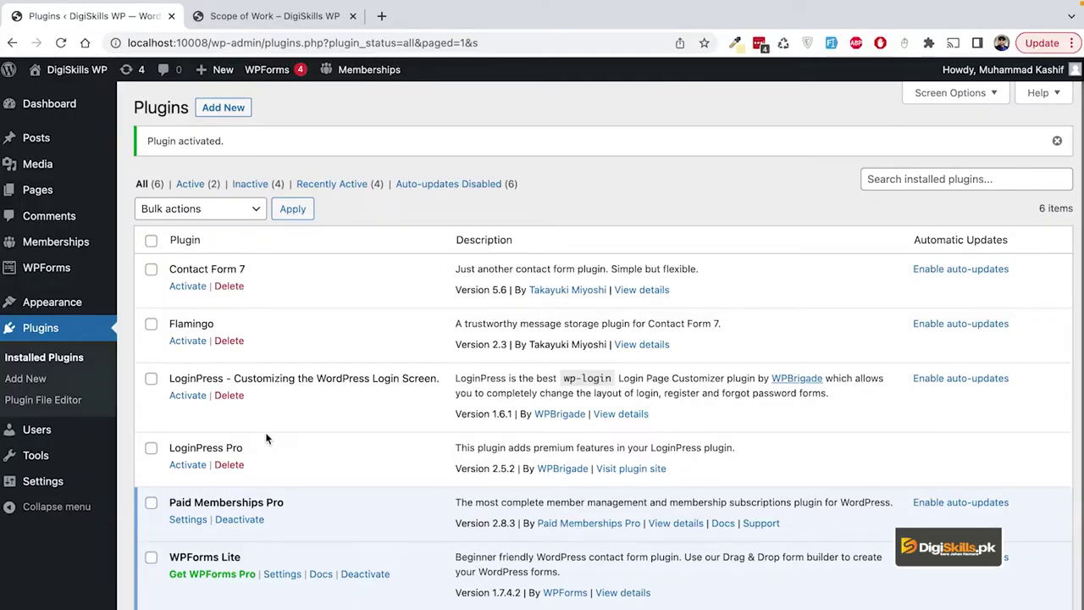
Open the Paid Memberships Pro dashboard and start creating a new membership level.
{"action": "scroll", "coordinate": [265, 438], "scroll_direction": "down", "scroll_amount": 1}
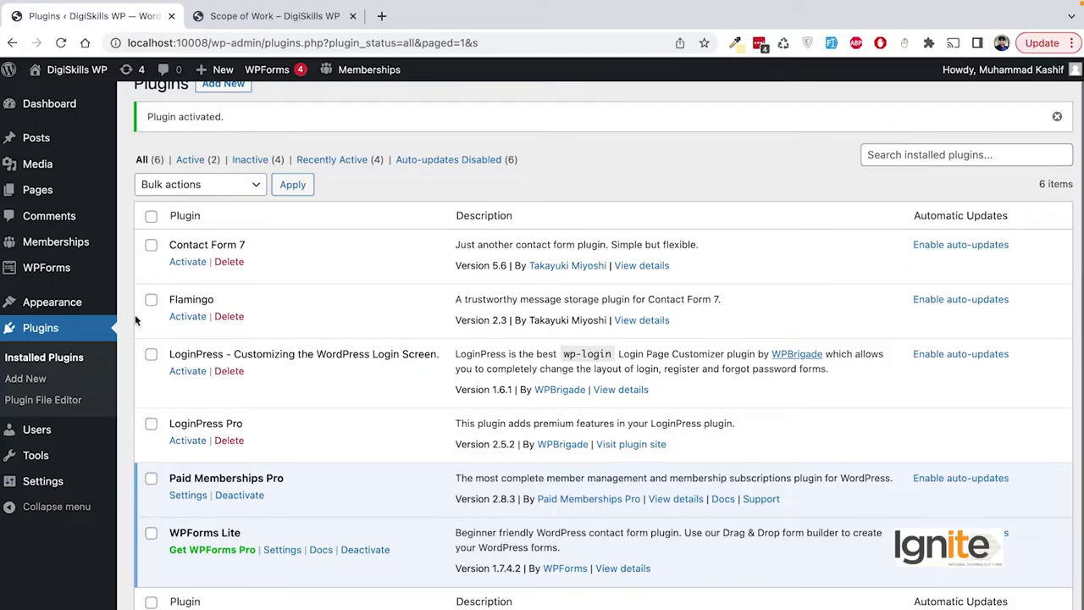
{"action": "left_click", "coordinate": [64, 243]}
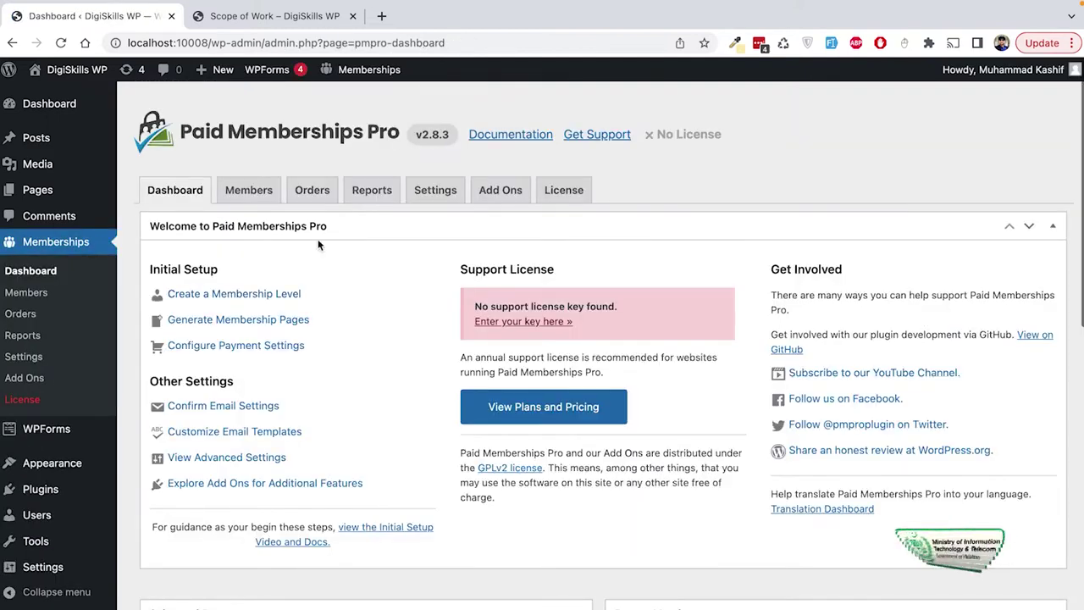
{"action": "scroll", "coordinate": [317, 241], "scroll_direction": "down", "scroll_amount": 1}
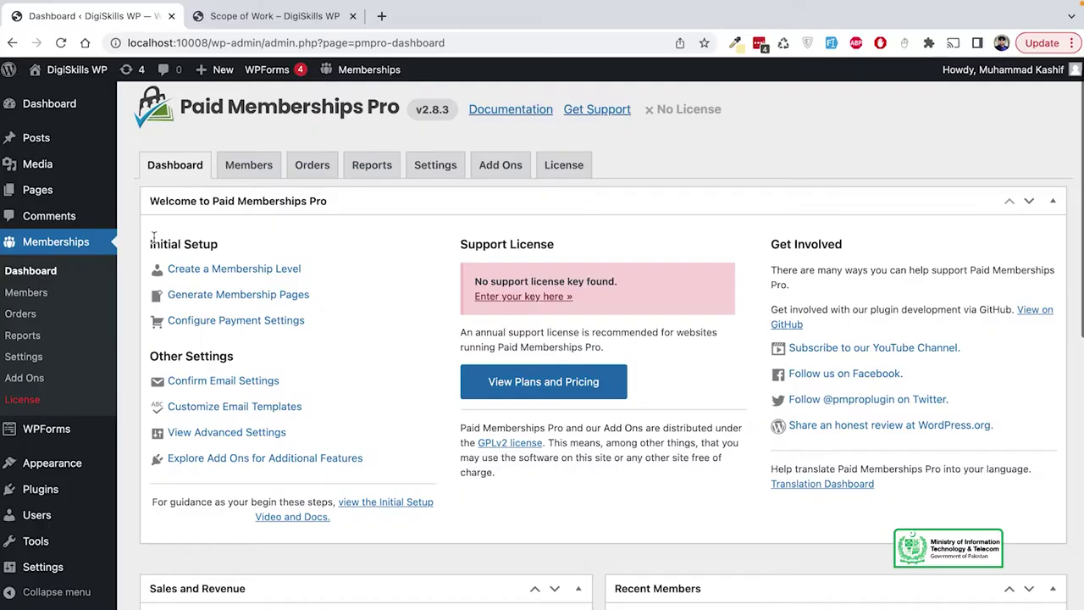
{"action": "left_click", "coordinate": [252, 269]}
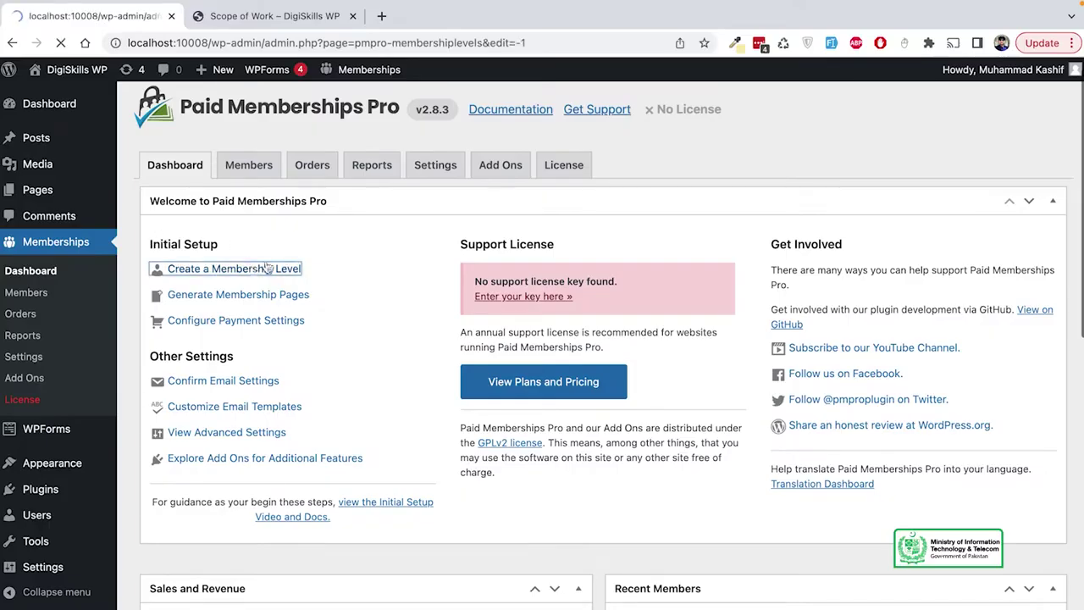
Name the new membership level Silver and enter the description "This is silver level".
{"action": "left_click", "coordinate": [383, 338]}
{"action": "type", "text": "Sil"}
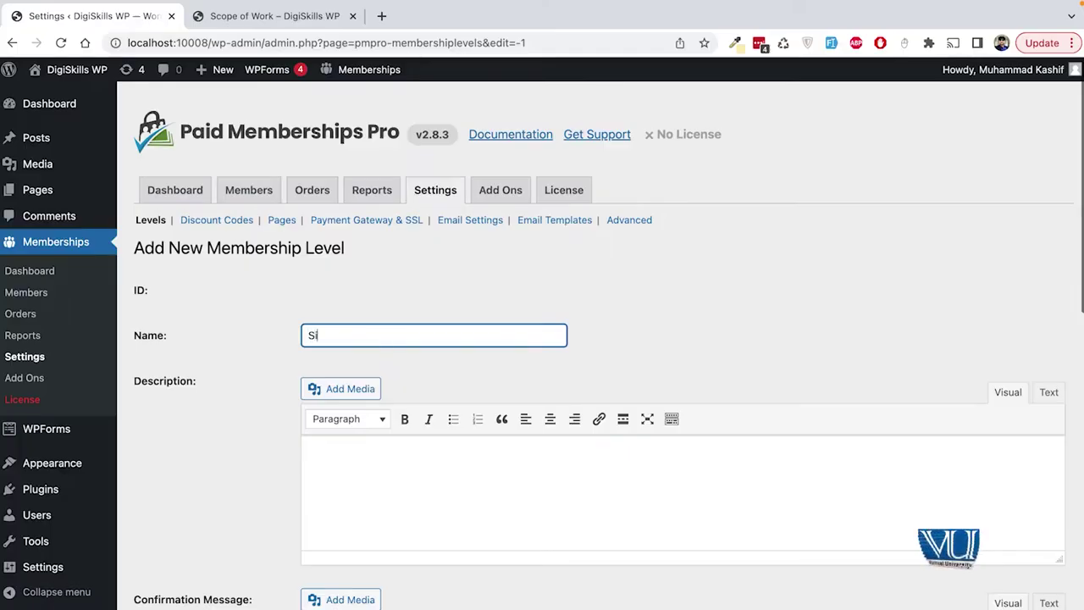
{"action": "type", "text": "ver"}
{"action": "left_click", "coordinate": [470, 461]}
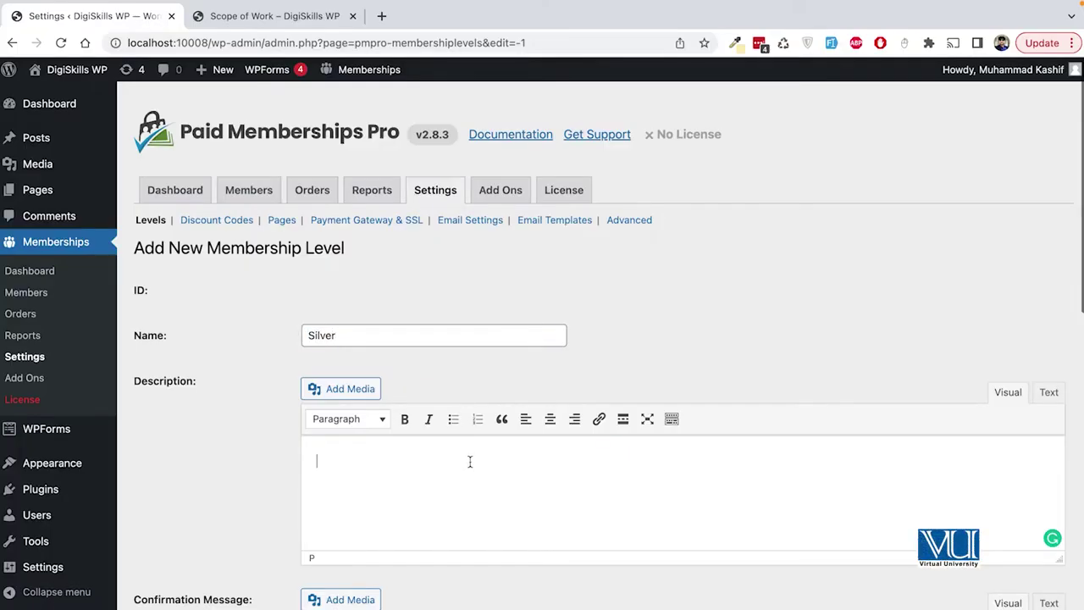
{"action": "type", "text": "This is silver level"}
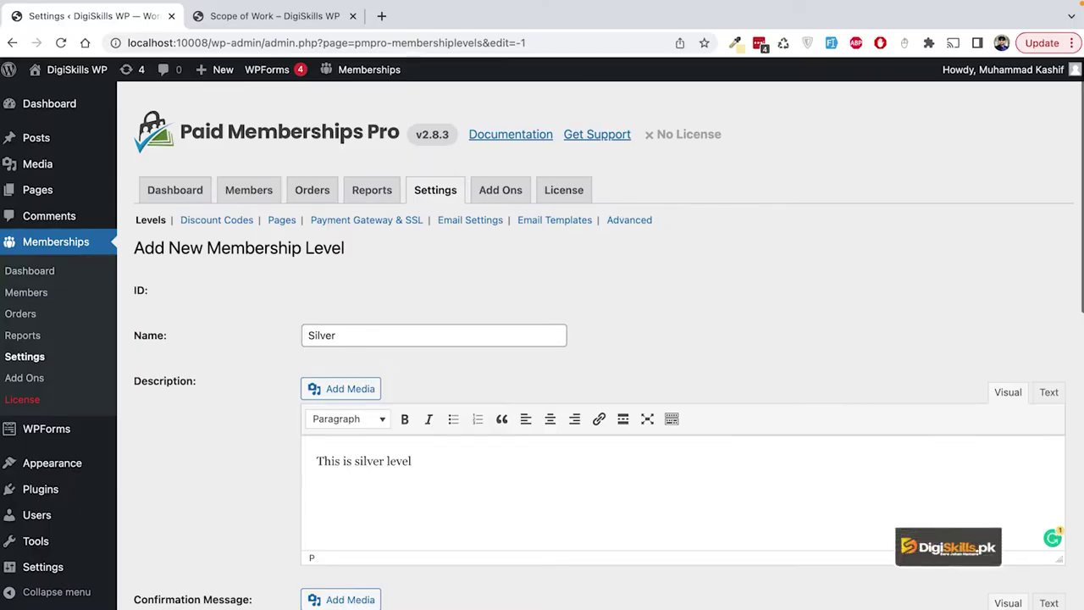
Leave the confirmation message empty and set the Silver level's initial payment to $20.
{"action": "scroll", "coordinate": [485, 482], "scroll_direction": "down", "scroll_amount": 3}
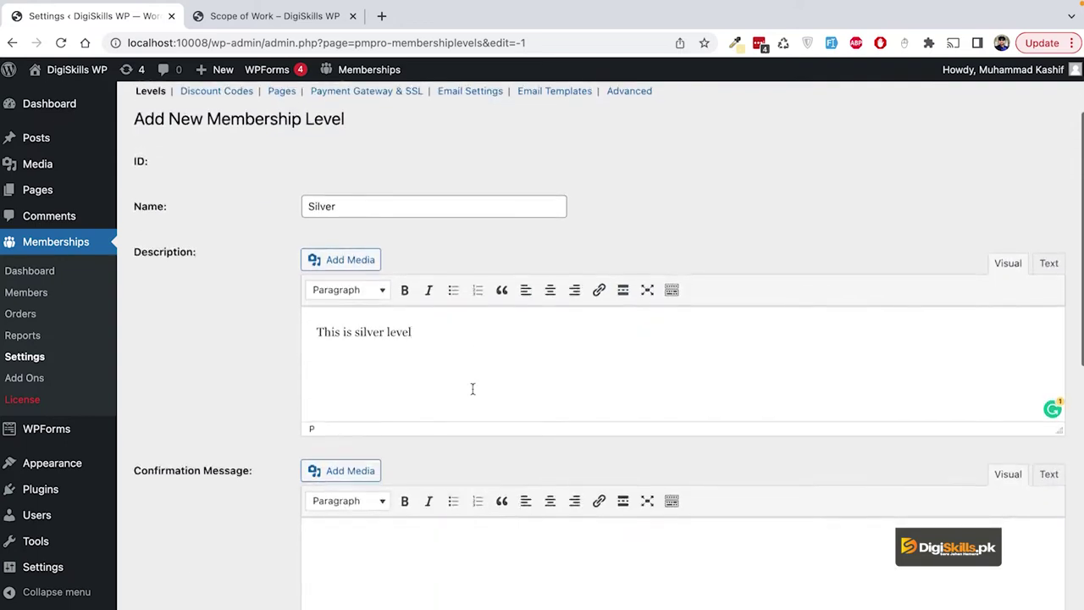
{"action": "scroll", "coordinate": [473, 389], "scroll_direction": "down", "scroll_amount": 2}
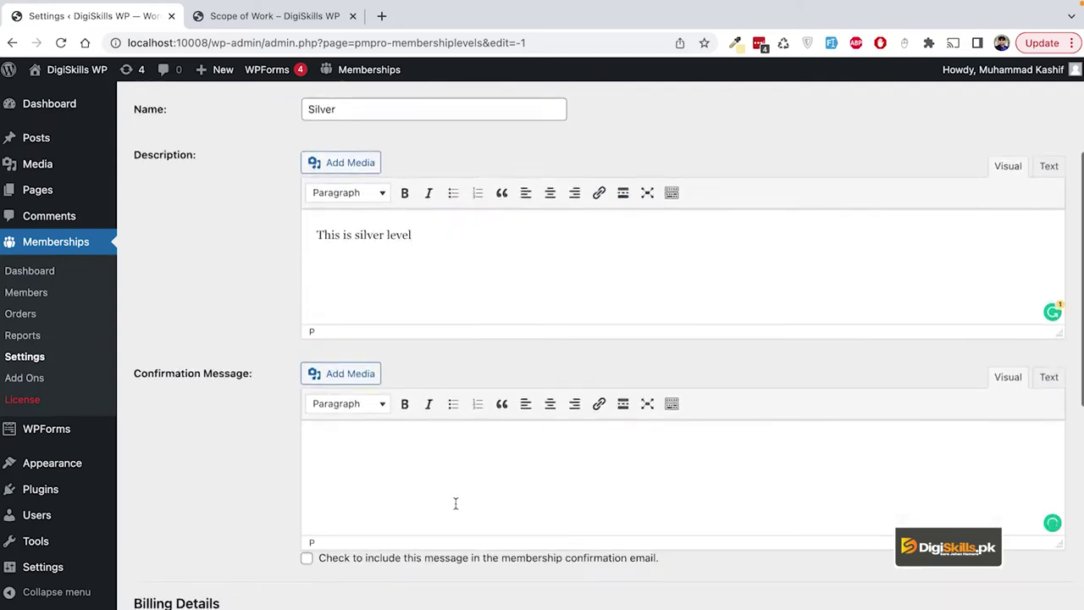
{"action": "left_click", "coordinate": [456, 504]}
{"action": "scroll", "coordinate": [456, 506], "scroll_direction": "down", "scroll_amount": 1}
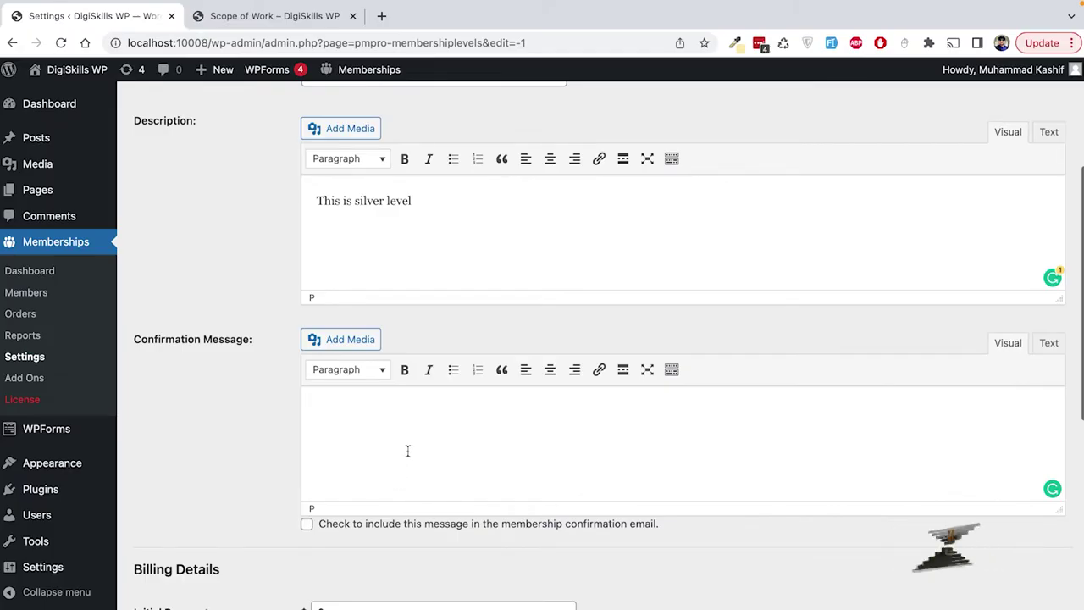
{"action": "scroll", "coordinate": [453, 455], "scroll_direction": "down", "scroll_amount": 1}
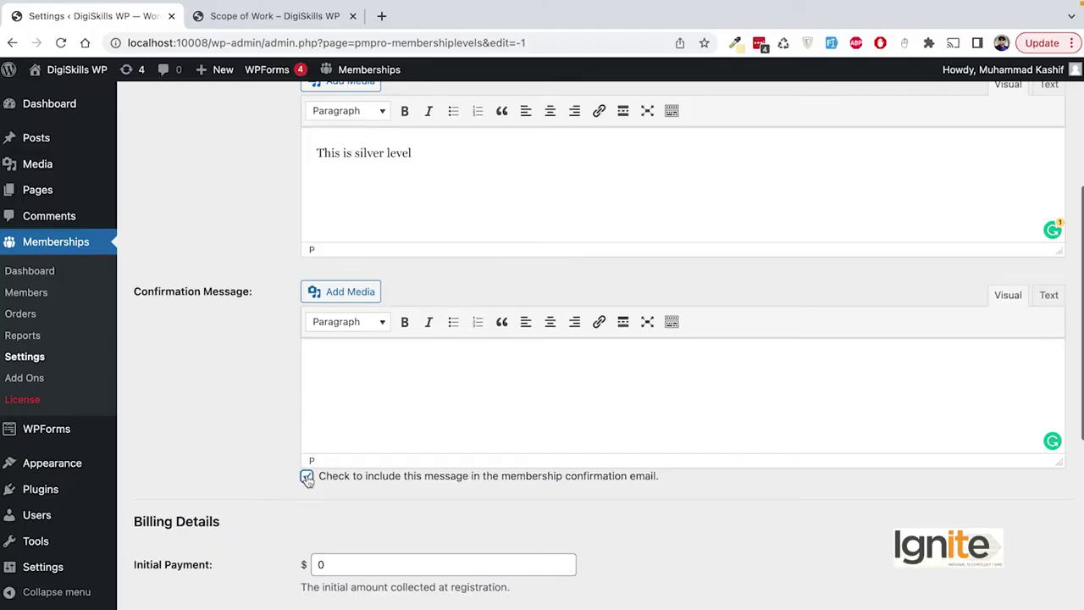
{"action": "scroll", "coordinate": [416, 506], "scroll_direction": "down", "scroll_amount": 5}
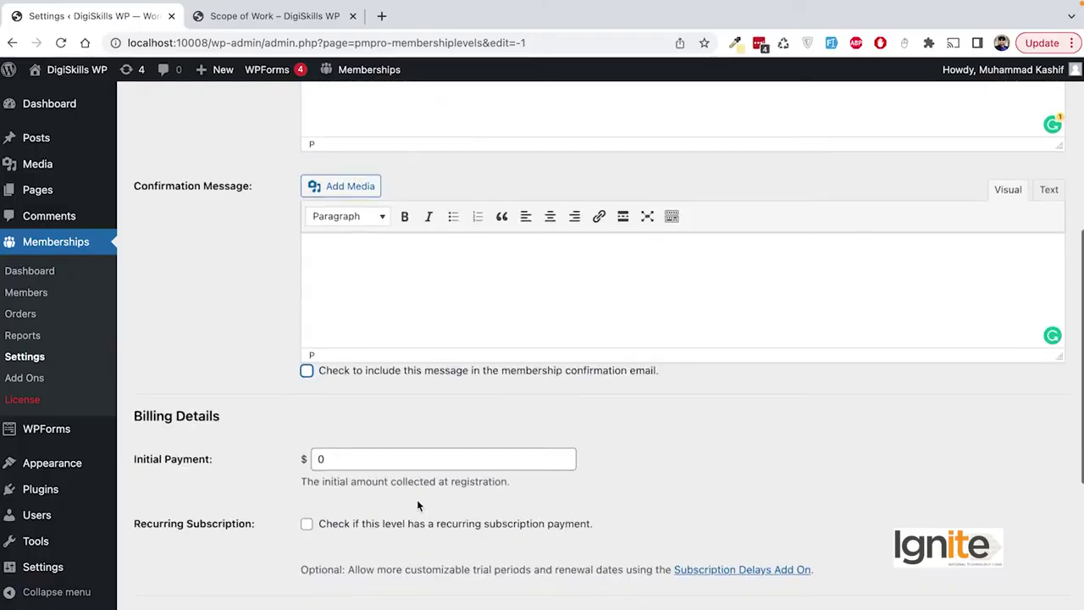
{"action": "left_click", "coordinate": [343, 369]}
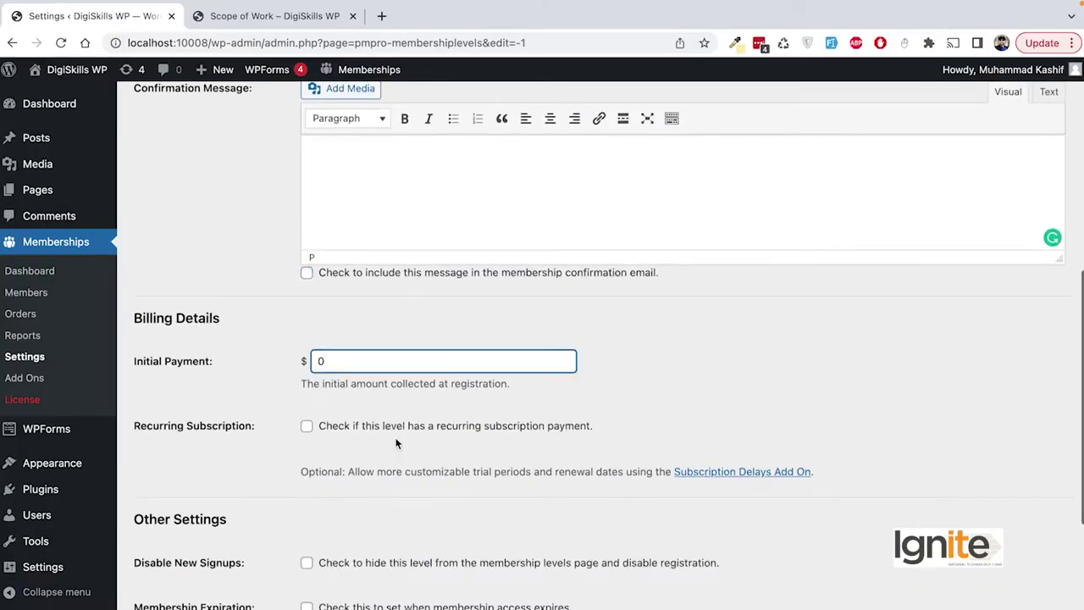
{"action": "scroll", "coordinate": [395, 443], "scroll_direction": "down", "scroll_amount": 1}
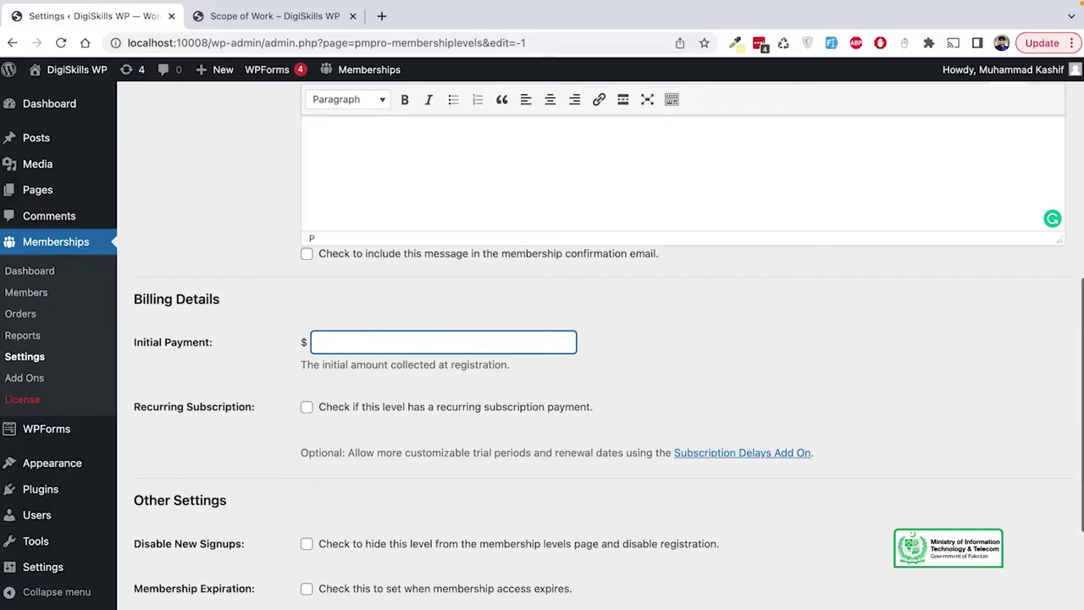
{"action": "type", "text": "0"}
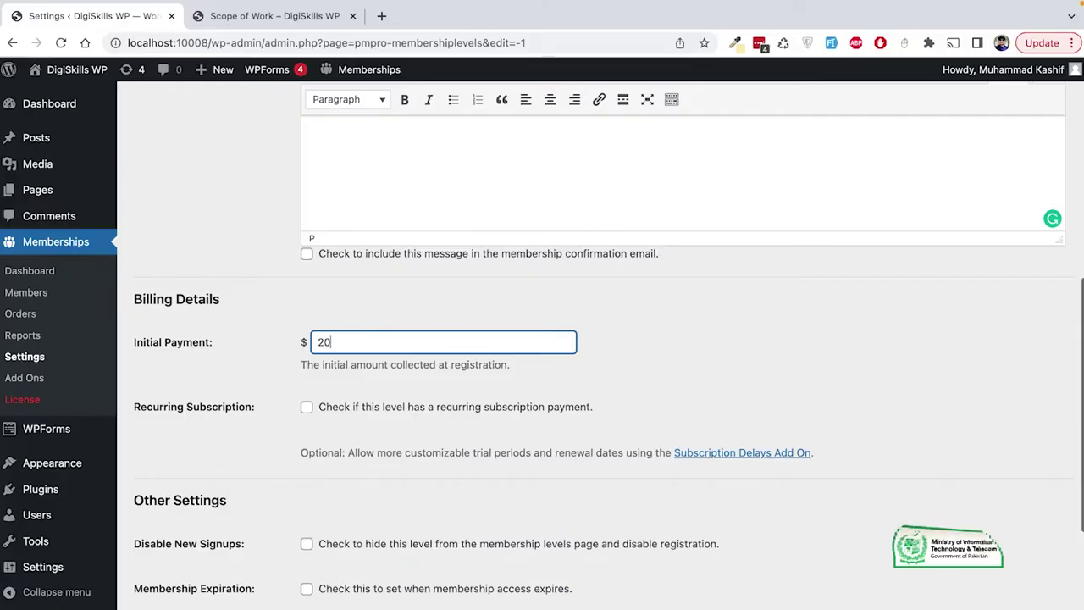
{"action": "scroll", "coordinate": [444, 386], "scroll_direction": "down", "scroll_amount": 1}
{"action": "left_click", "coordinate": [336, 283]}
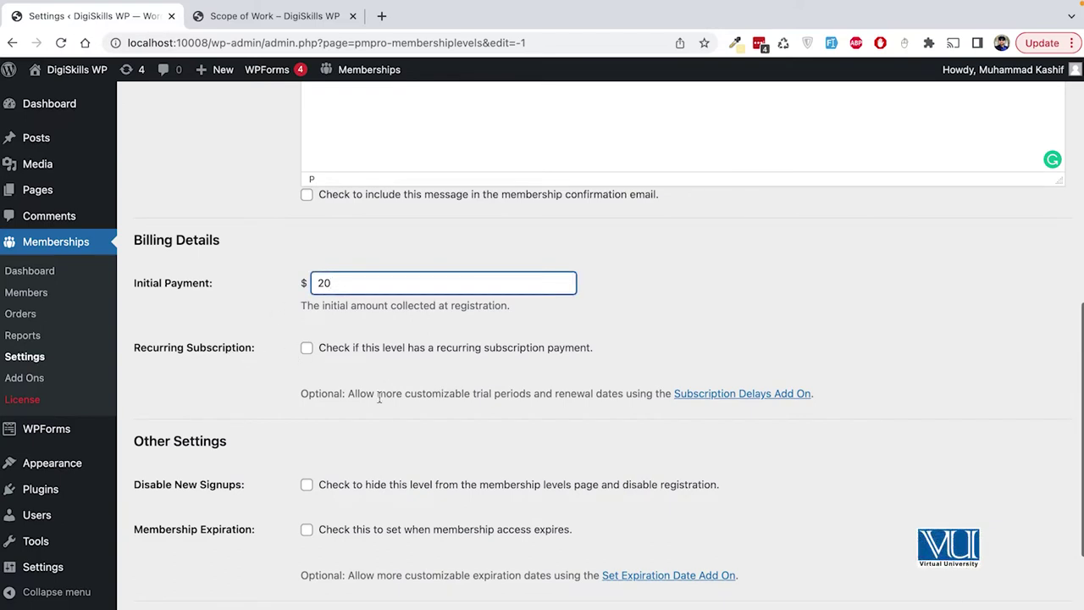
Enable a recurring subscription for the Silver level with a billing amount of $20 per 1 Year(s).
{"action": "scroll", "coordinate": [379, 397], "scroll_direction": "down", "scroll_amount": 1}
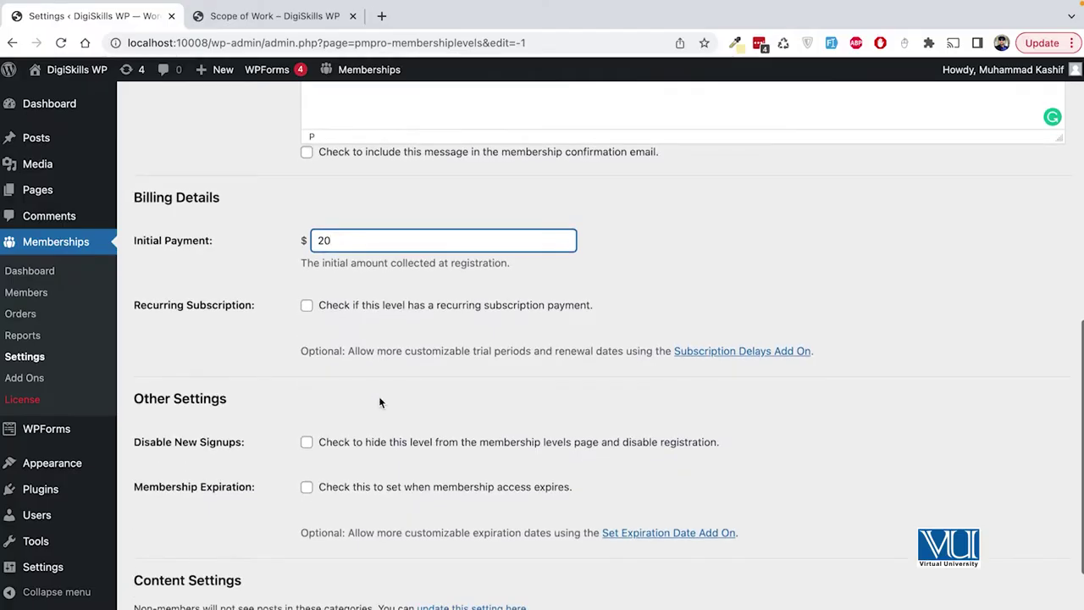
{"action": "left_click", "coordinate": [303, 312]}
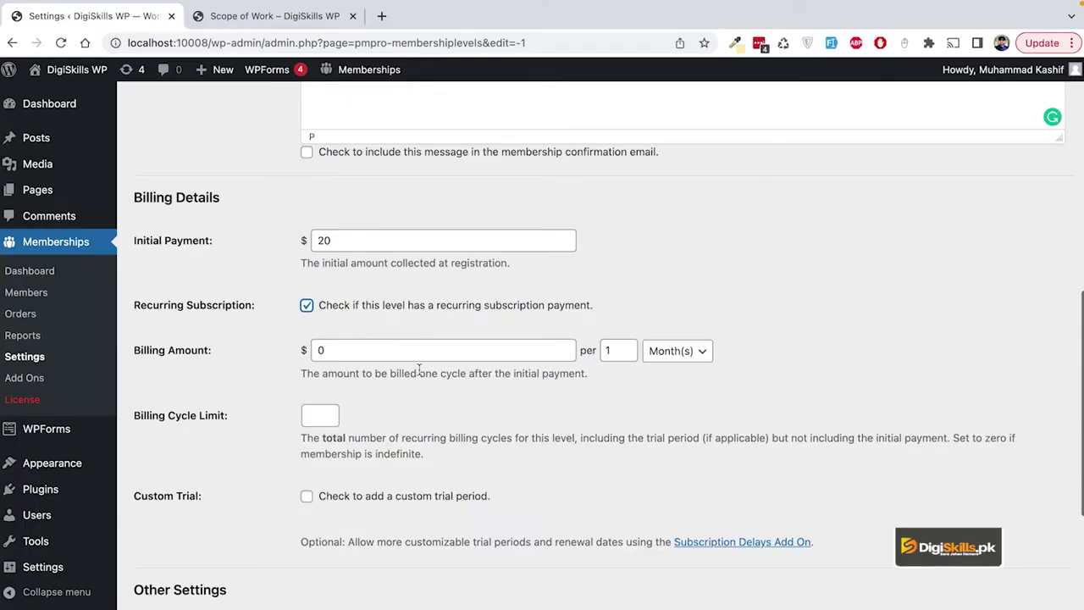
{"action": "left_click", "coordinate": [373, 354]}
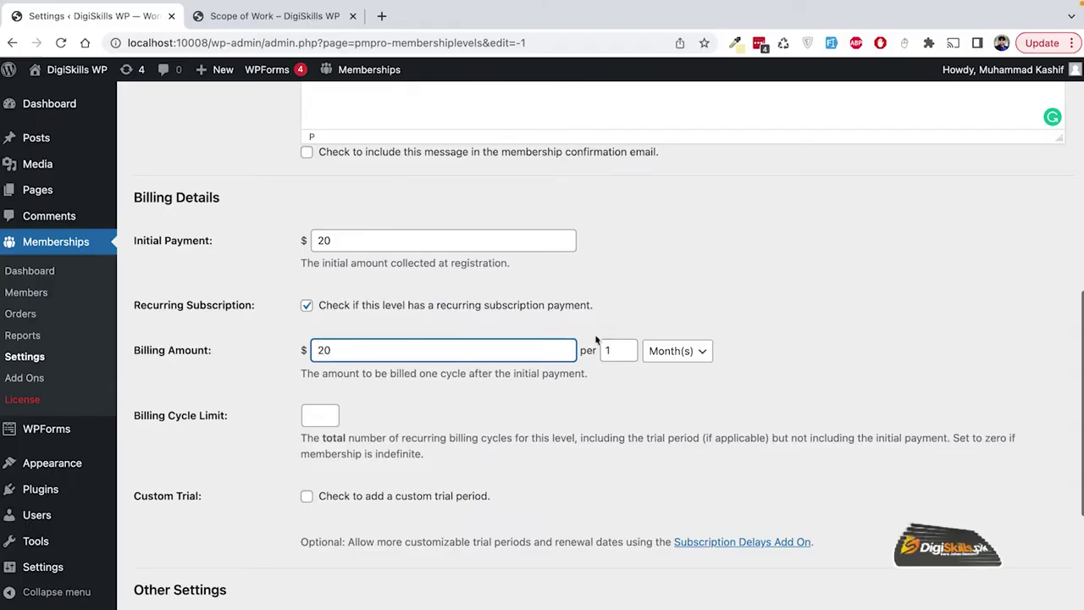
{"action": "left_click", "coordinate": [665, 354]}
{"action": "left_click", "coordinate": [686, 370]}
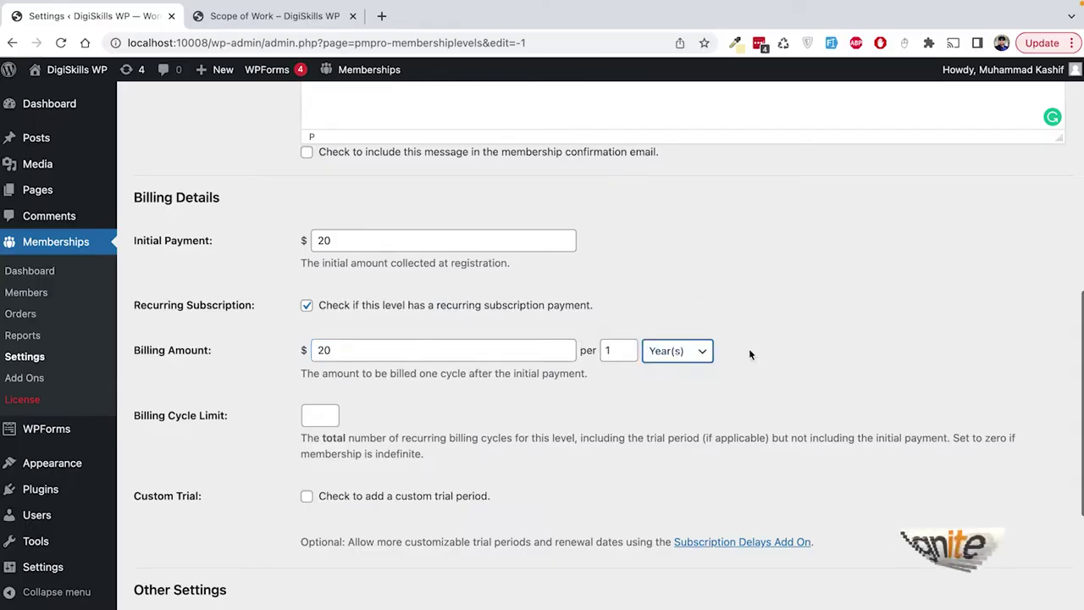
{"action": "left_click", "coordinate": [345, 241]}
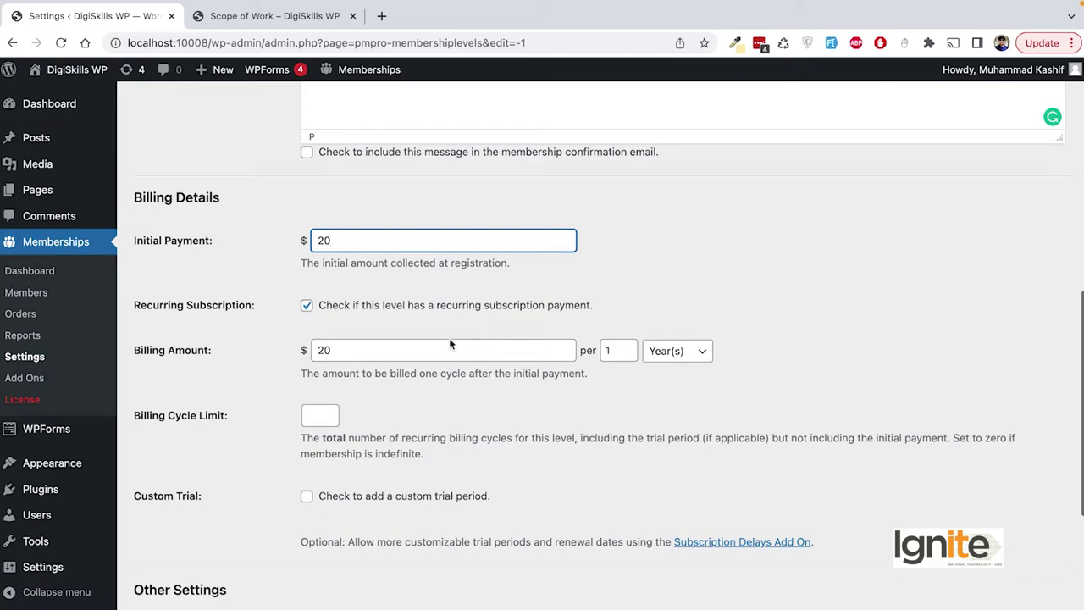
{"action": "left_click", "coordinate": [350, 350]}
{"action": "scroll", "coordinate": [435, 407], "scroll_direction": "down", "scroll_amount": 2}
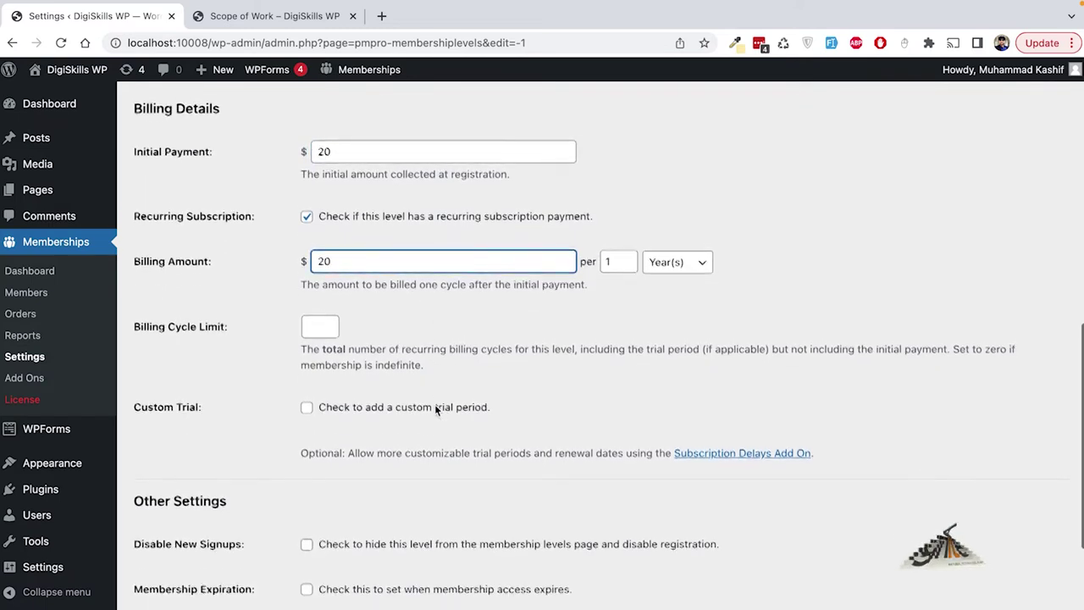
Try a billing cycle limit of 5 for the Silver level and clear the limit again.
{"action": "left_click", "coordinate": [319, 325]}
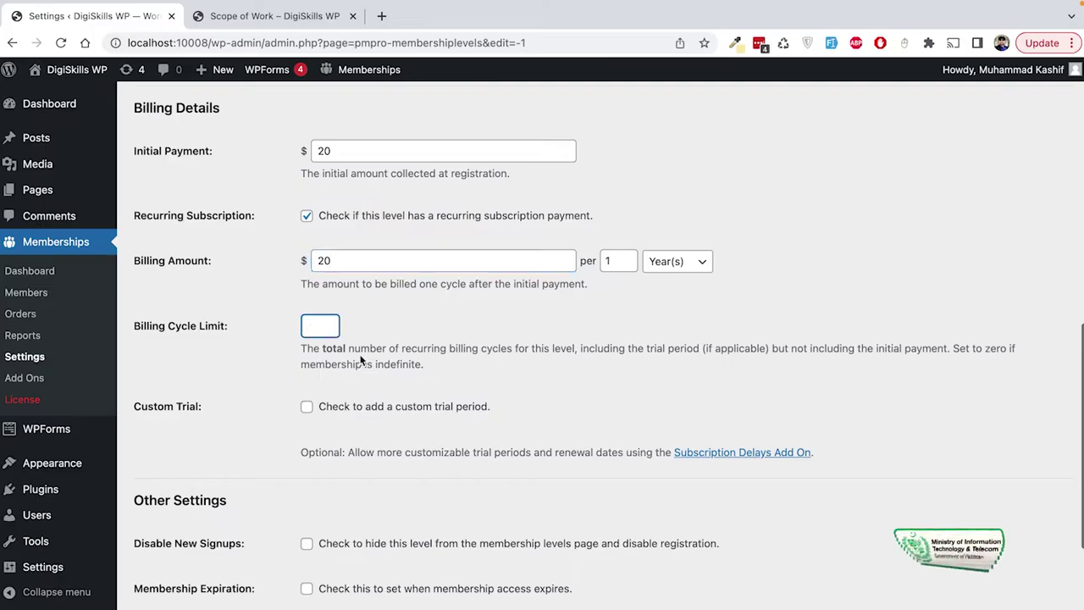
{"action": "left_click_drag", "start_coordinate": [228, 330], "coordinate": [134, 336]}
{"action": "left_click", "coordinate": [210, 339]}
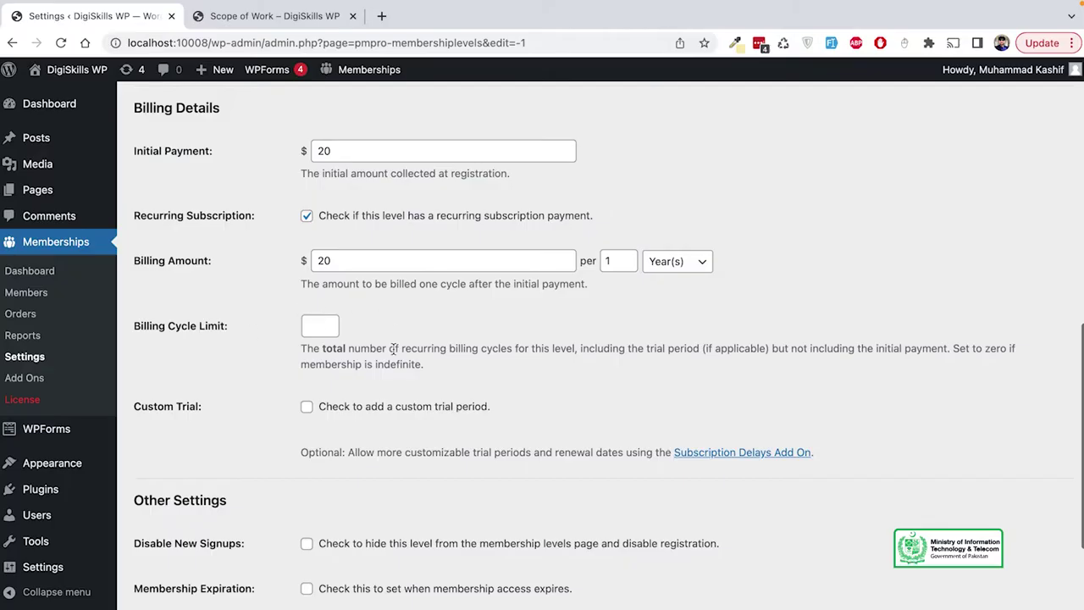
{"action": "left_click", "coordinate": [312, 329]}
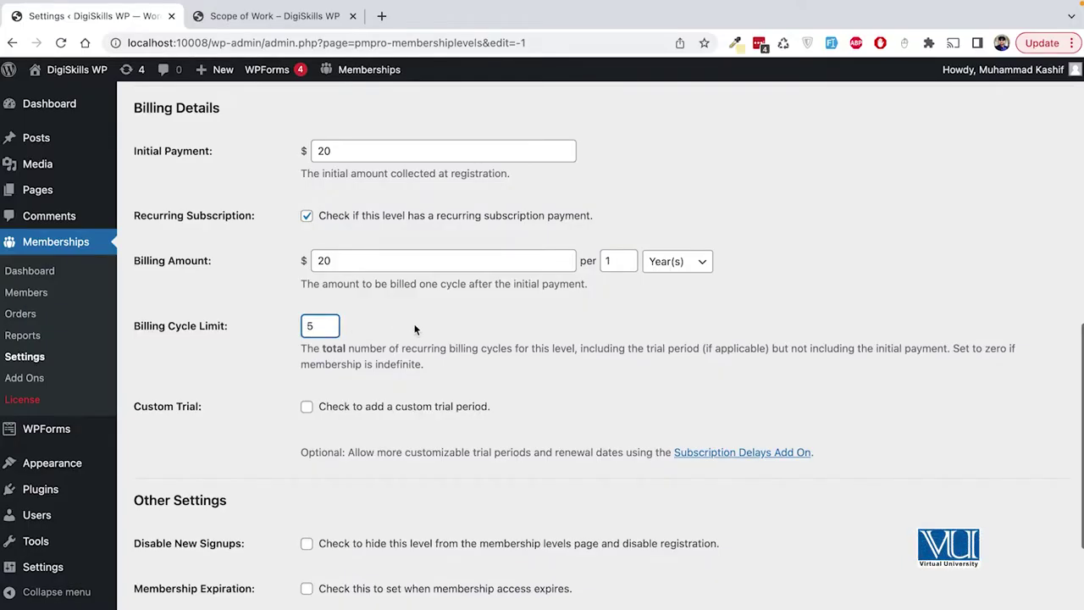
{"action": "left_click", "coordinate": [356, 263]}
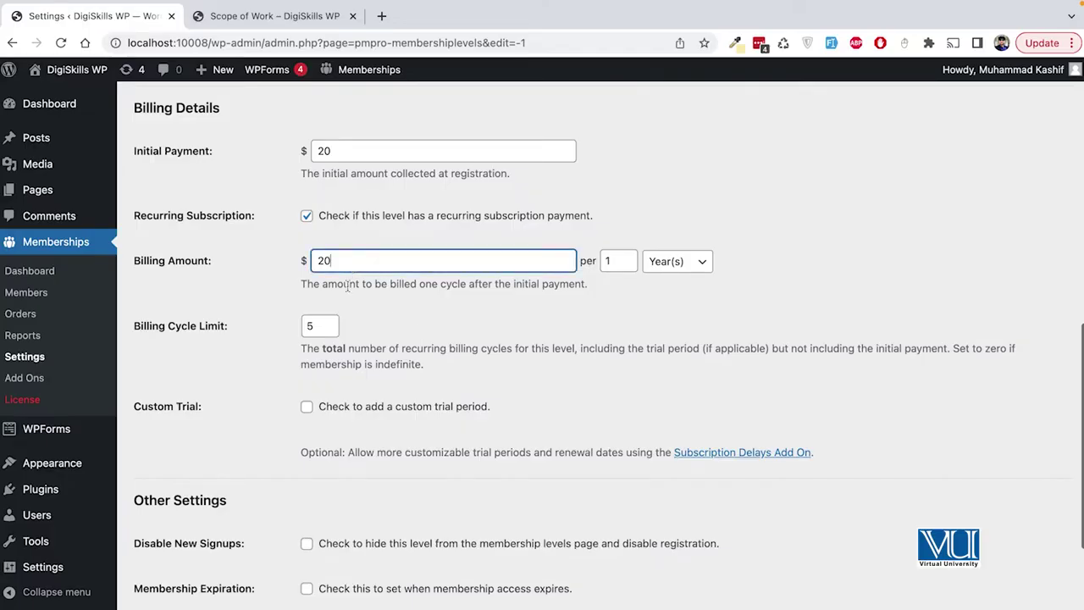
{"action": "left_click", "coordinate": [320, 326]}
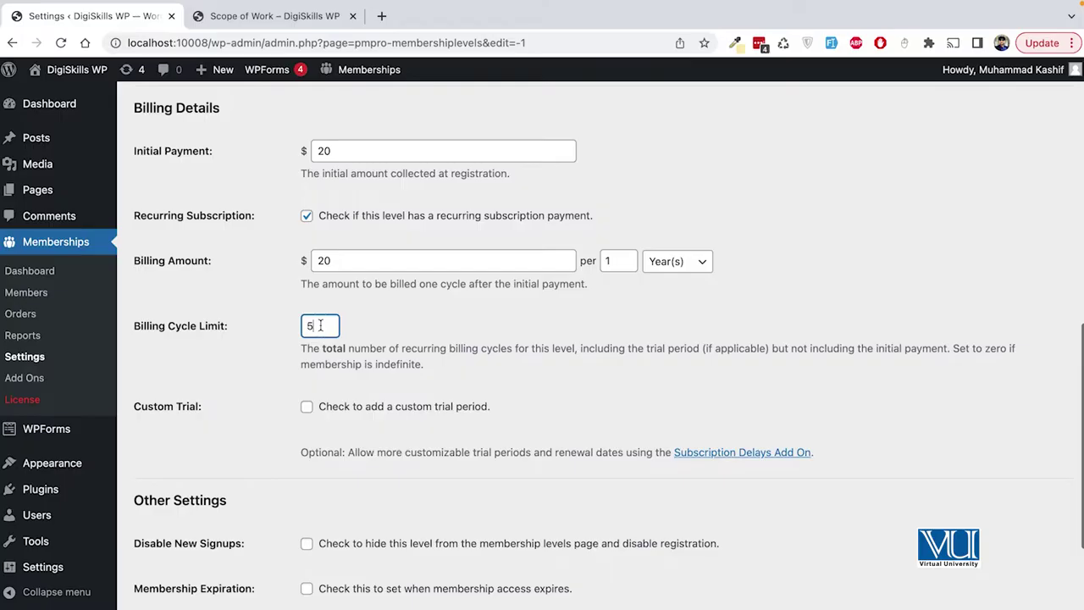
{"action": "key", "text": "BackSpace"}
{"action": "left_click", "coordinate": [444, 325]}
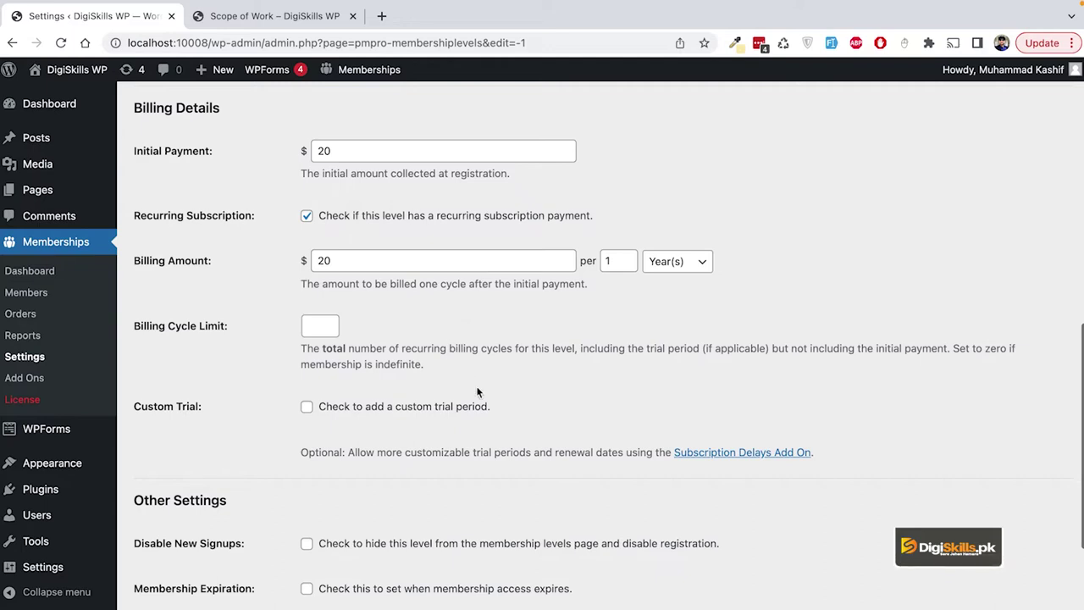
Enable the custom trial period for the Silver level and turn it off again.
{"action": "scroll", "coordinate": [477, 391], "scroll_direction": "down", "scroll_amount": 3}
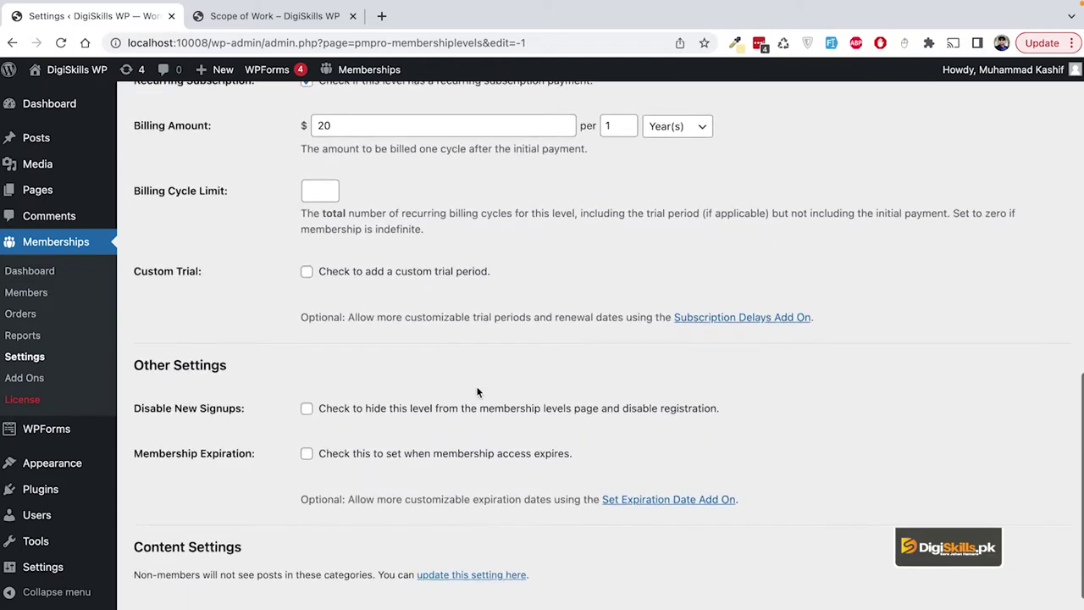
{"action": "scroll", "coordinate": [435, 351], "scroll_direction": "down", "scroll_amount": 1}
{"action": "left_click", "coordinate": [307, 210]}
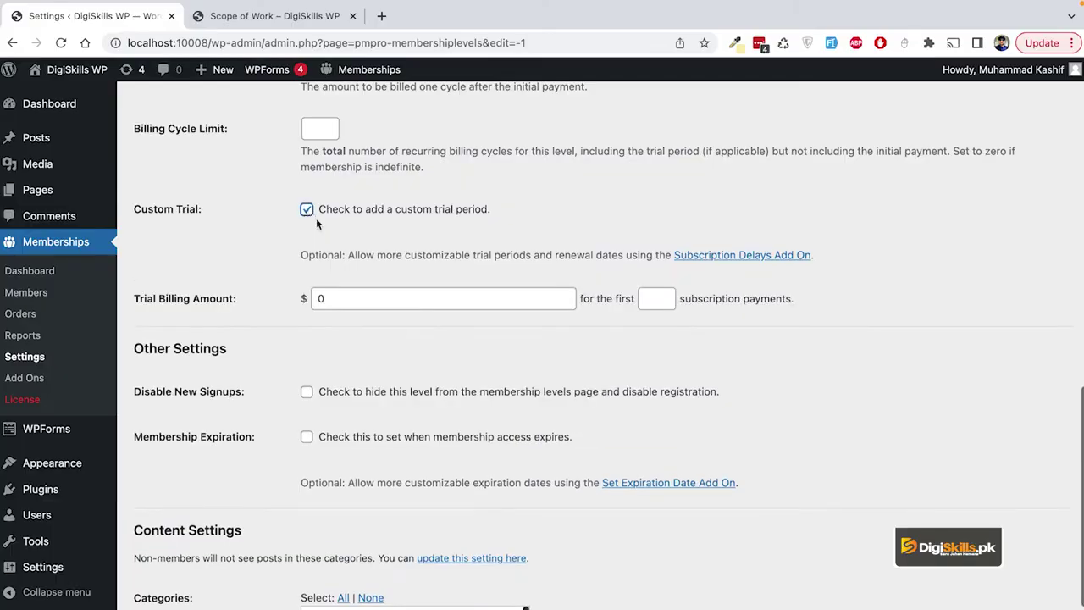
{"action": "left_click", "coordinate": [306, 210]}
Select the Featured category in the Silver level's content settings and save the level.
{"action": "scroll", "coordinate": [330, 271], "scroll_direction": "down", "scroll_amount": 1}
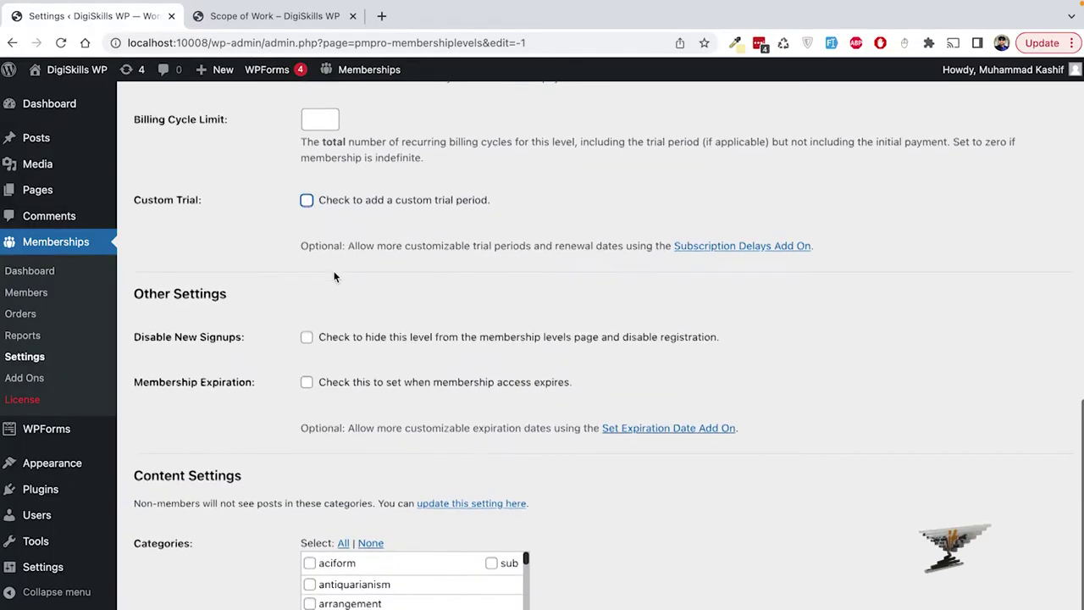
{"action": "scroll", "coordinate": [334, 278], "scroll_direction": "down", "scroll_amount": 1}
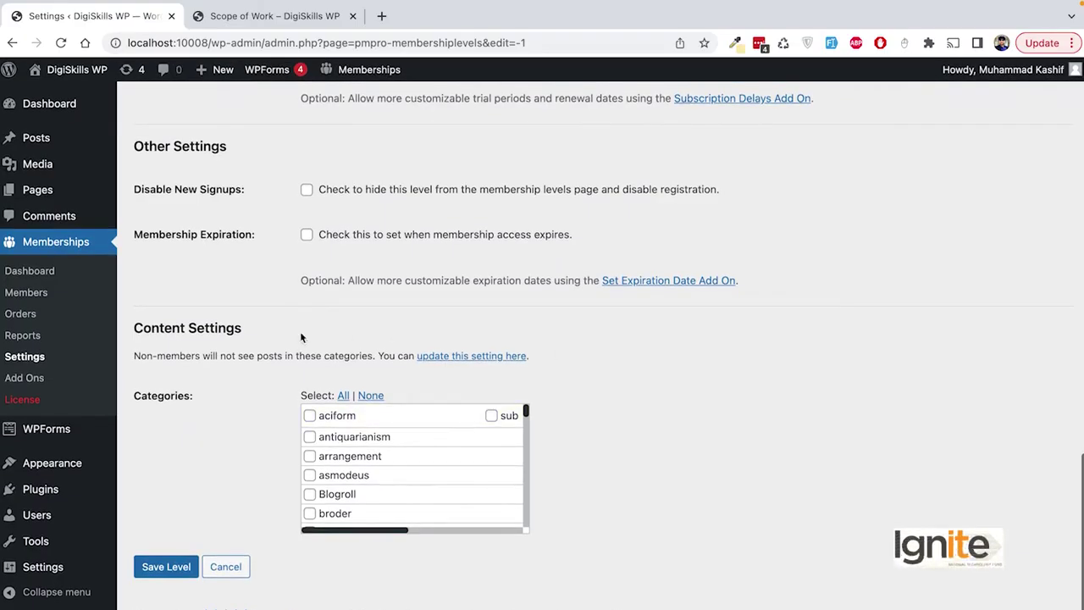
{"action": "scroll", "coordinate": [465, 458], "scroll_direction": "down", "scroll_amount": 10}
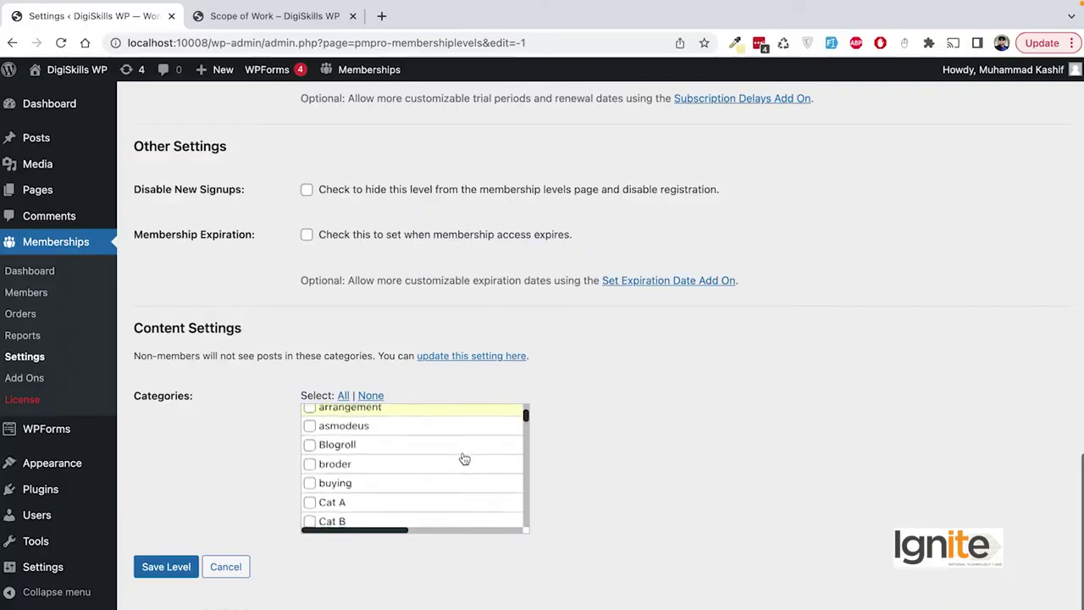
{"action": "scroll", "coordinate": [465, 458], "scroll_direction": "down", "scroll_amount": 10}
{"action": "scroll", "coordinate": [465, 458], "scroll_direction": "up", "scroll_amount": 20}
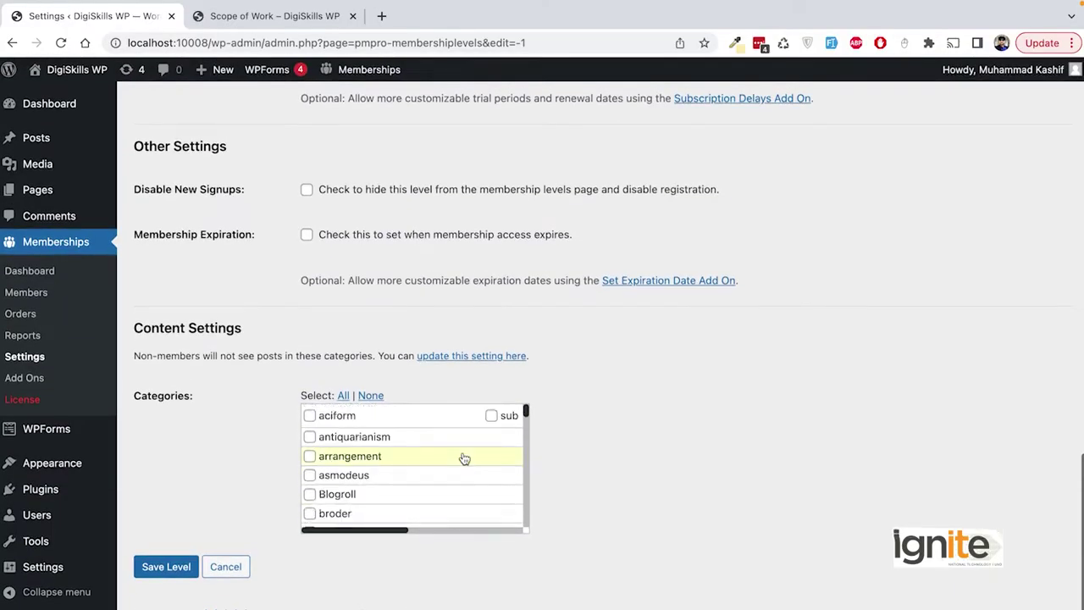
{"action": "scroll", "coordinate": [465, 458], "scroll_direction": "down", "scroll_amount": 5}
{"action": "scroll", "coordinate": [464, 458], "scroll_direction": "down", "scroll_amount": 5}
{"action": "scroll", "coordinate": [464, 458], "scroll_direction": "up", "scroll_amount": 10}
{"action": "scroll", "coordinate": [464, 459], "scroll_direction": "down", "scroll_amount": 11}
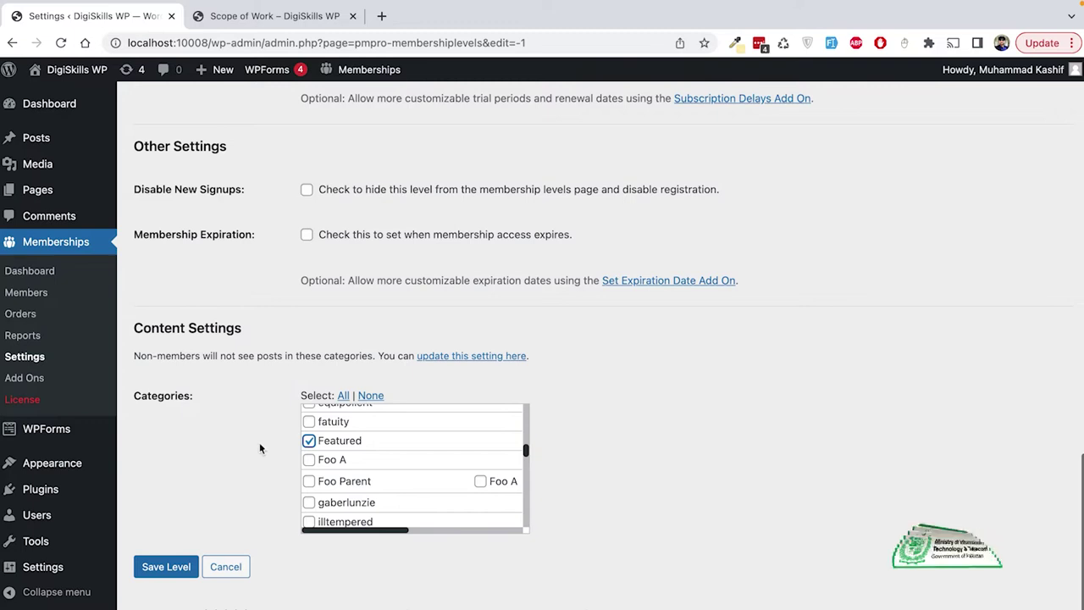
{"action": "left_click", "coordinate": [167, 568]}
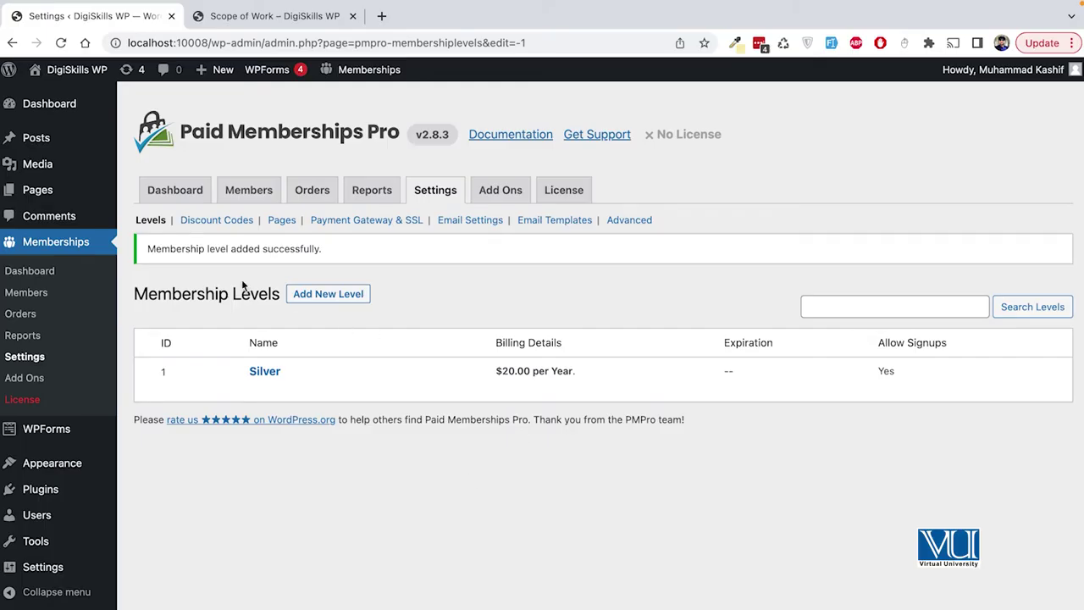
Generate the required Paid Memberships Pro frontend pages automatically and save the page settings.
{"action": "left_click", "coordinate": [281, 221]}
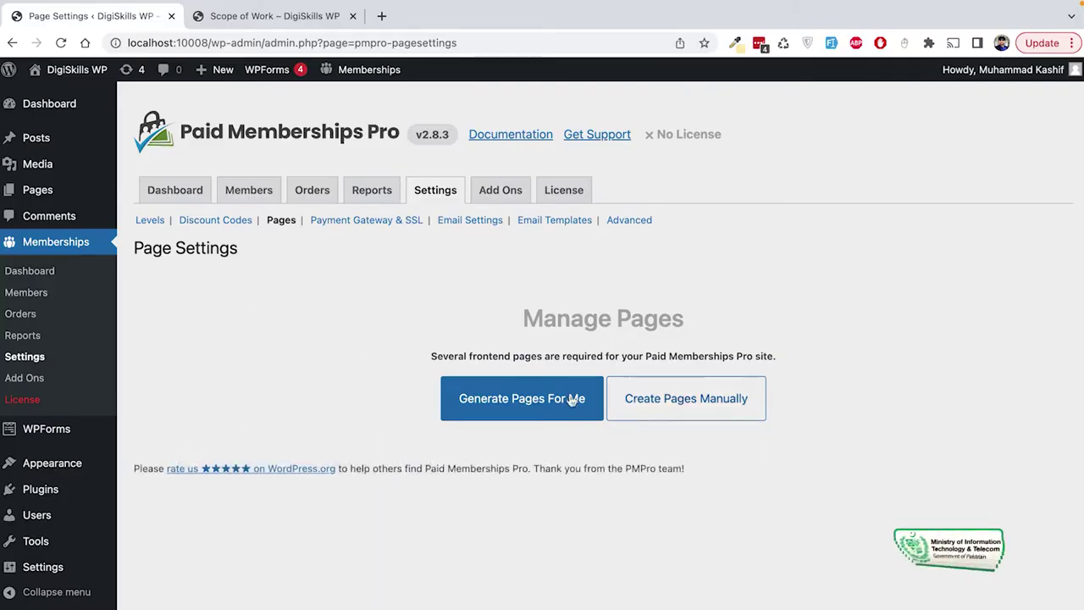
{"action": "left_click", "coordinate": [512, 412]}
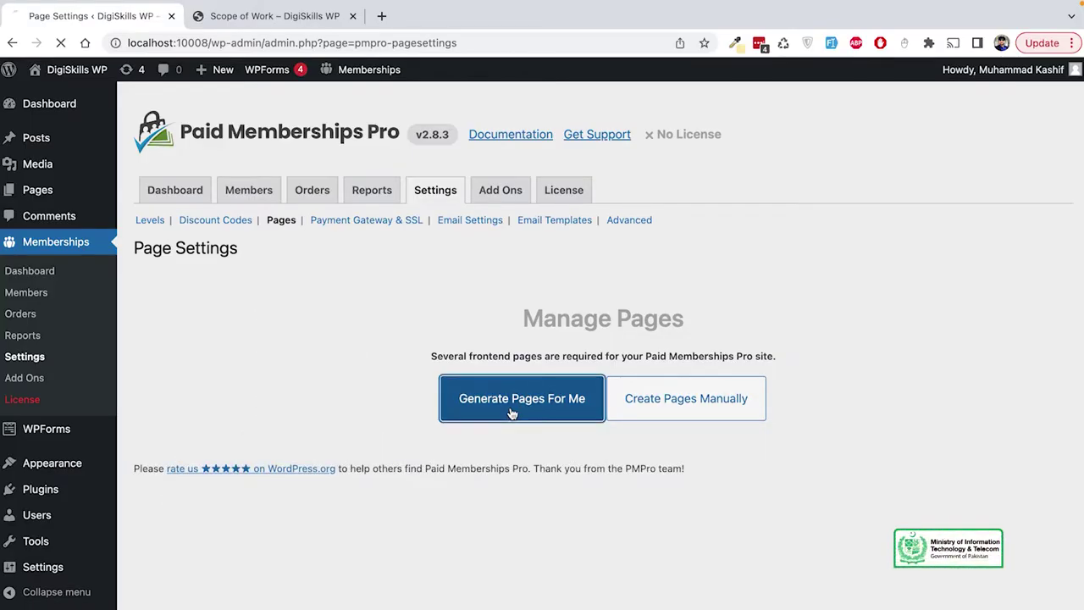
{"action": "scroll", "coordinate": [623, 361], "scroll_direction": "down", "scroll_amount": 5}
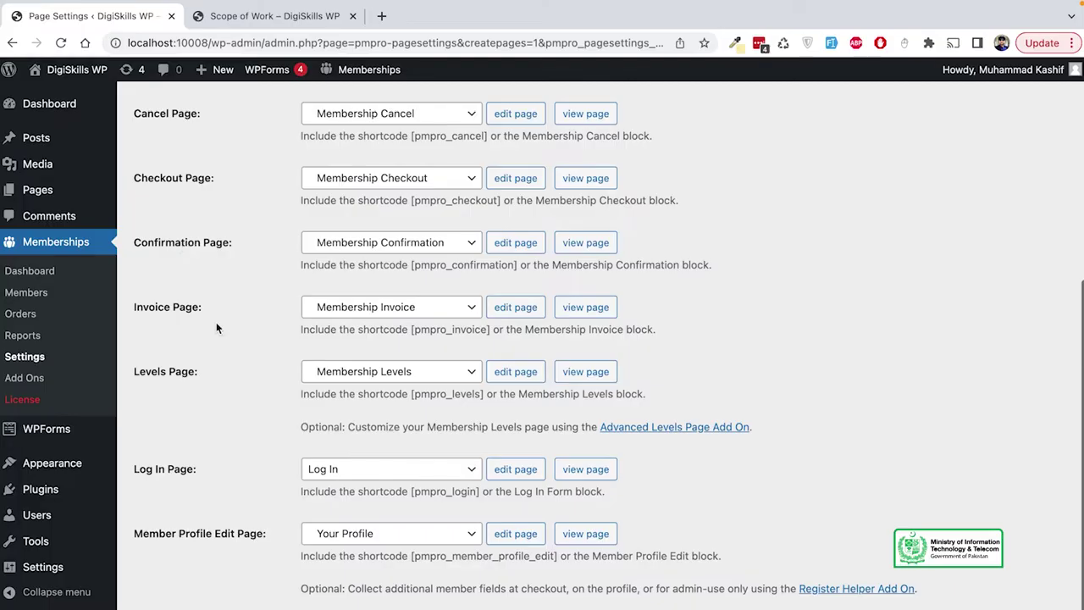
{"action": "scroll", "coordinate": [216, 328], "scroll_direction": "down", "scroll_amount": 1}
{"action": "scroll", "coordinate": [216, 328], "scroll_direction": "up", "scroll_amount": 5}
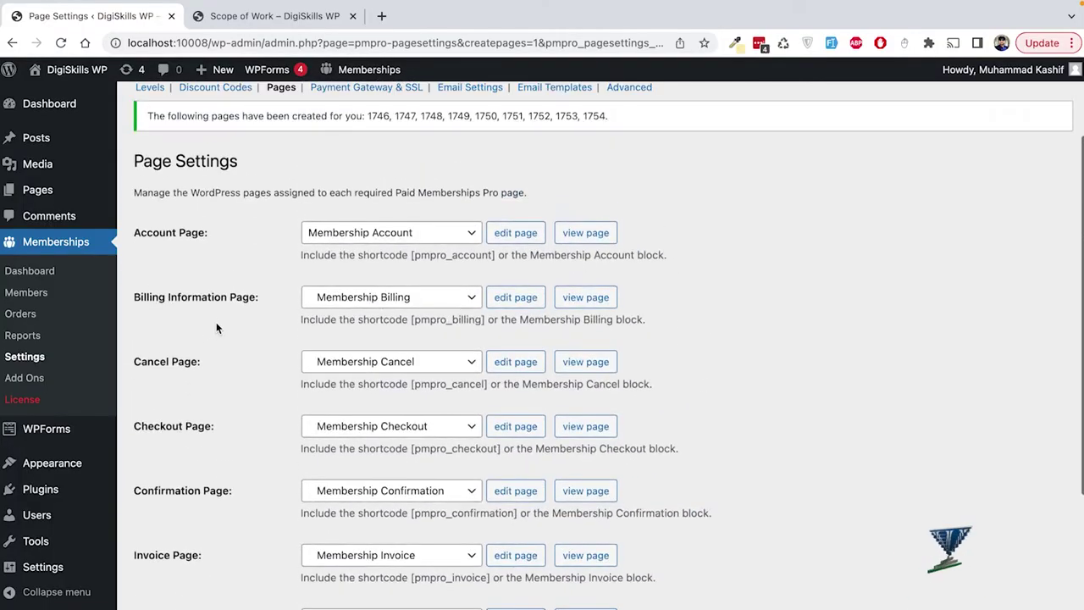
{"action": "scroll", "coordinate": [216, 328], "scroll_direction": "down", "scroll_amount": 5}
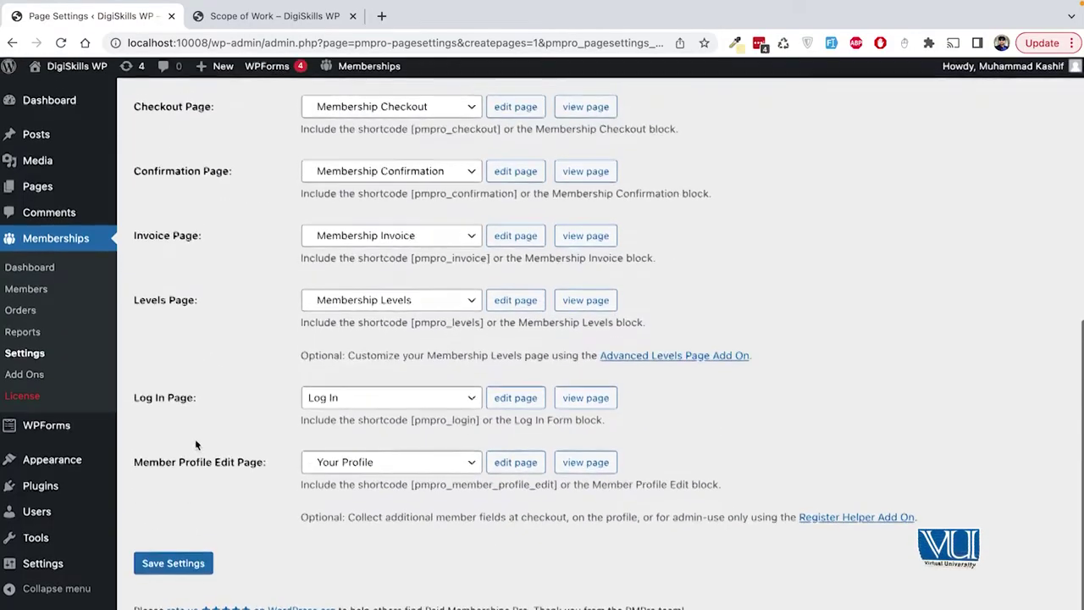
{"action": "left_click", "coordinate": [172, 568]}
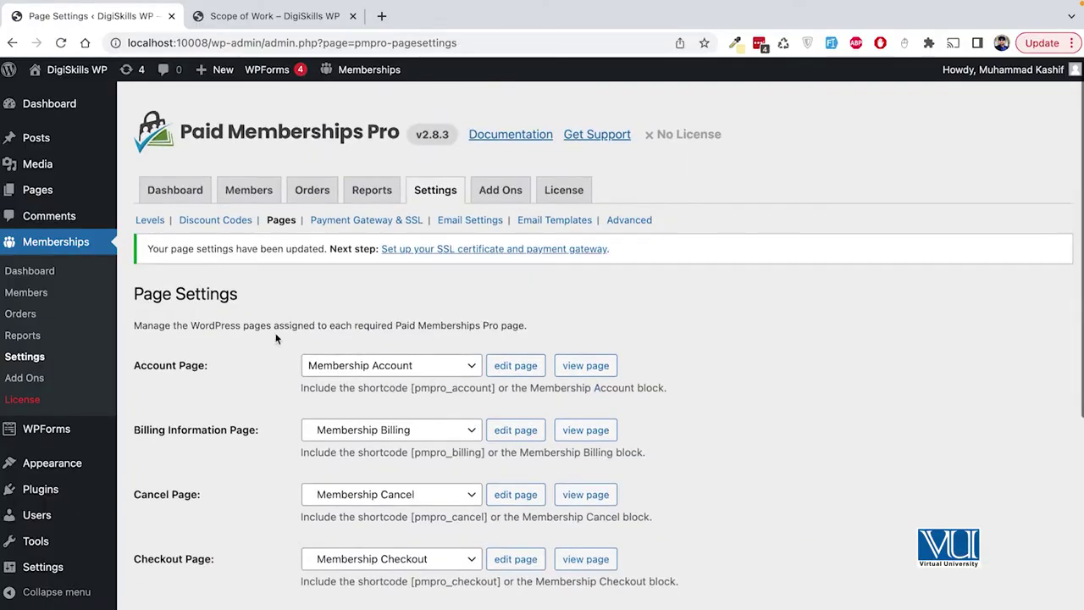
Open the payment gateway and SSL settings and review the available payment gateways, keeping Testing Only.
{"action": "left_click", "coordinate": [386, 221]}
{"action": "scroll", "coordinate": [520, 386], "scroll_direction": "down", "scroll_amount": 2}
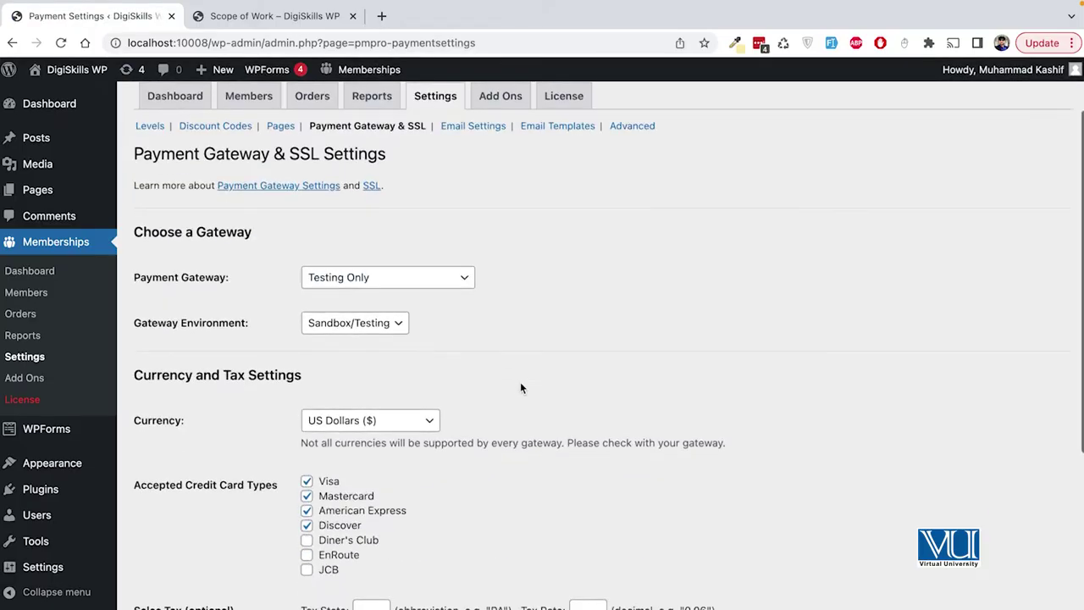
{"action": "left_click", "coordinate": [407, 282]}
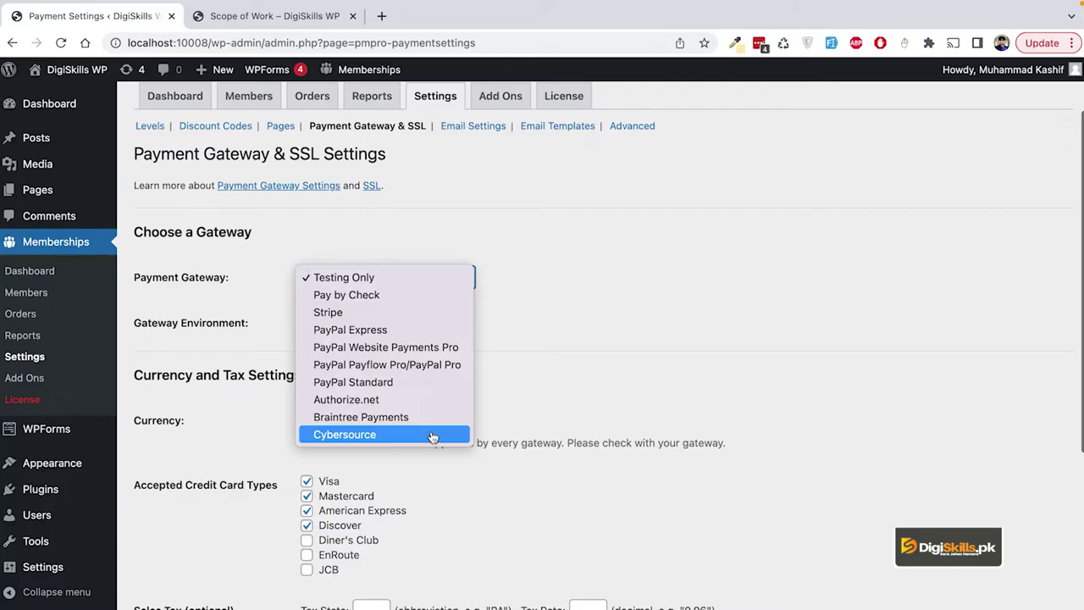
{"action": "left_click", "coordinate": [409, 286]}
{"action": "left_click", "coordinate": [415, 286]}
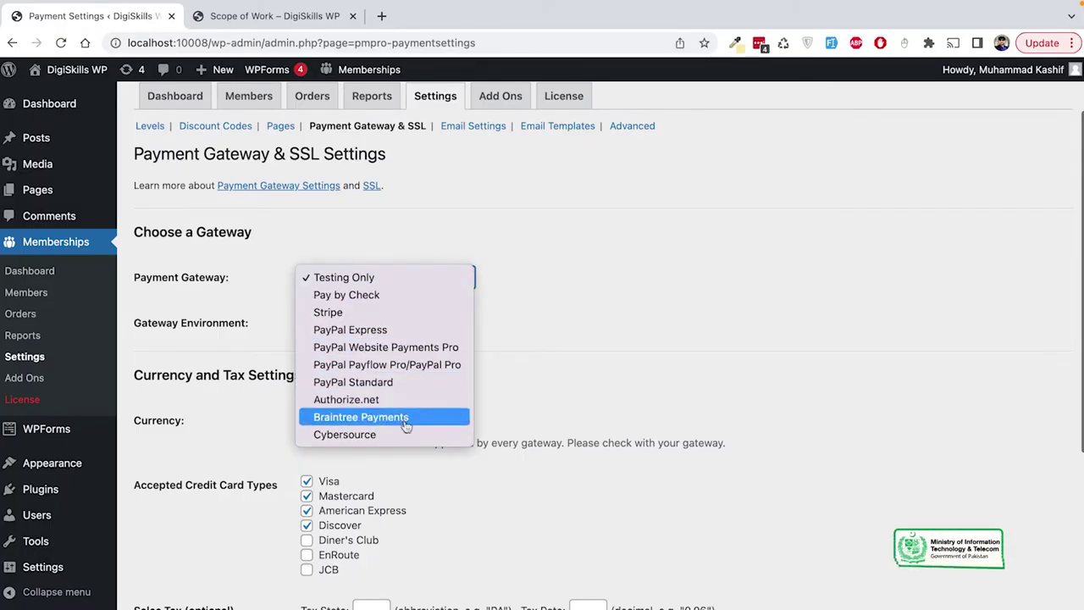
{"action": "left_click", "coordinate": [526, 234]}
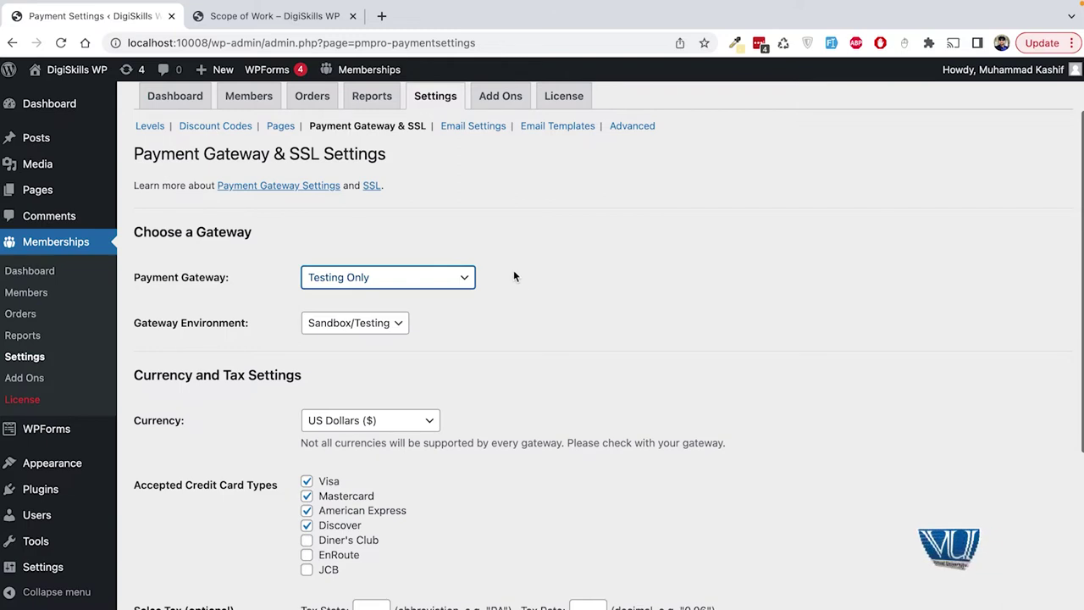
{"action": "left_click", "coordinate": [451, 279]}
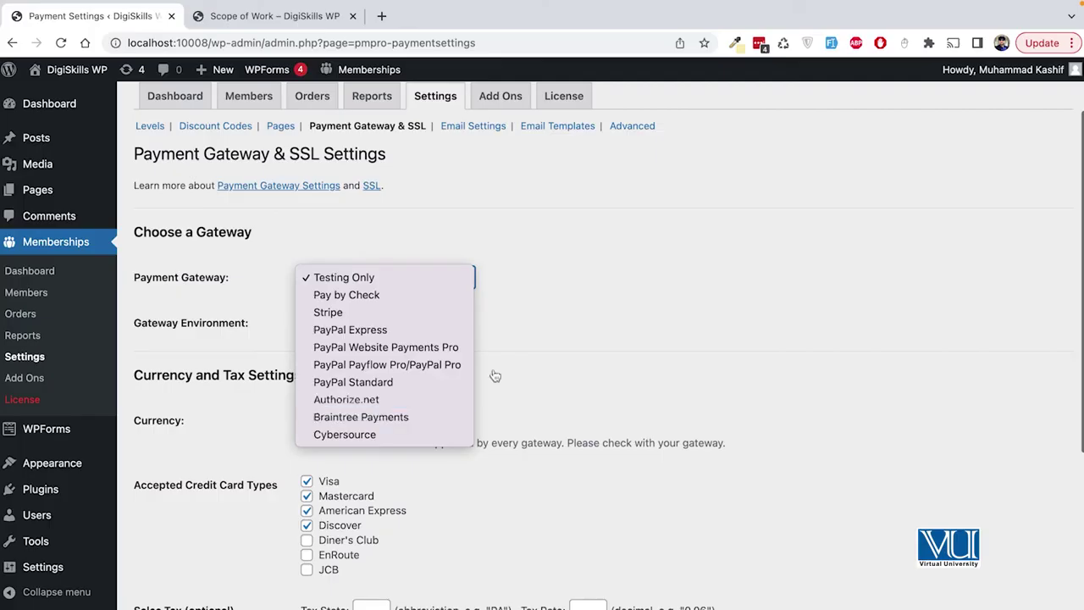
{"action": "left_click", "coordinate": [524, 358]}
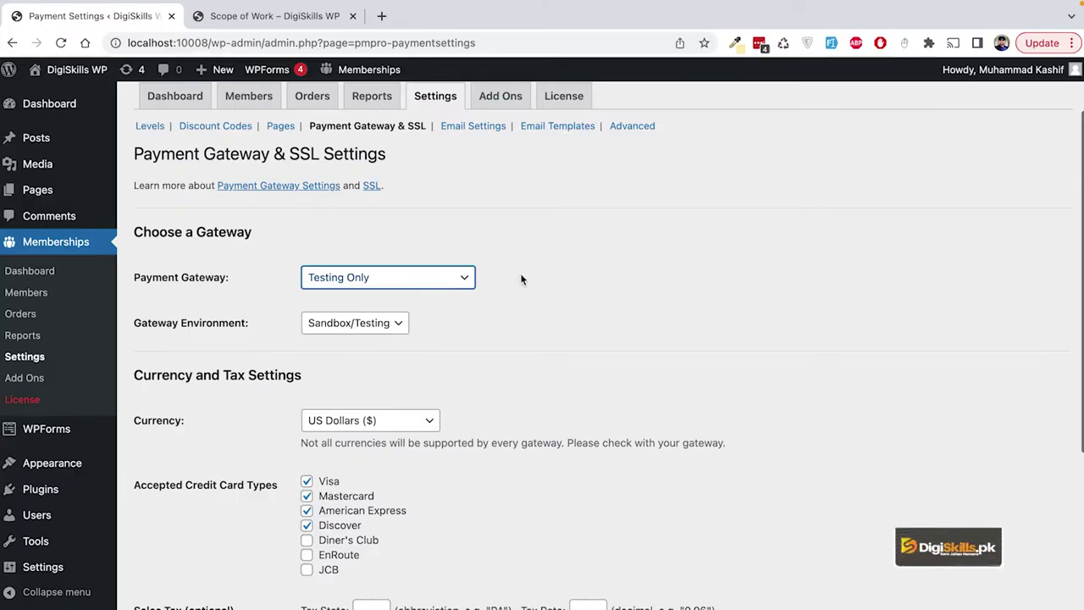
Set the payment currency to Euros (€) and save the payment settings.
{"action": "scroll", "coordinate": [522, 280], "scroll_direction": "down", "scroll_amount": 3}
{"action": "scroll", "coordinate": [522, 279], "scroll_direction": "down", "scroll_amount": 2}
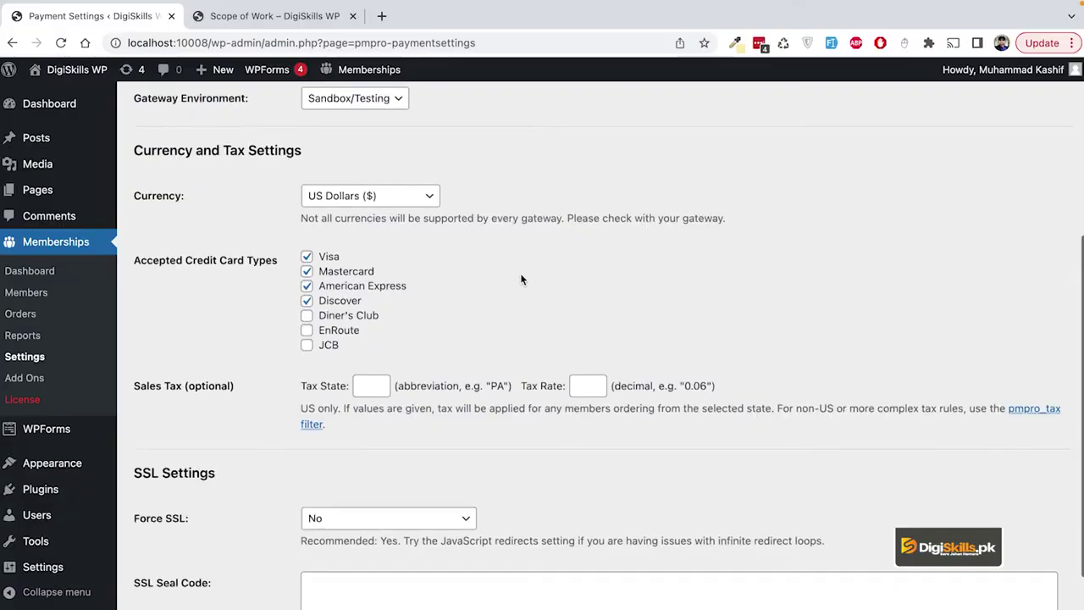
{"action": "left_click", "coordinate": [424, 191]}
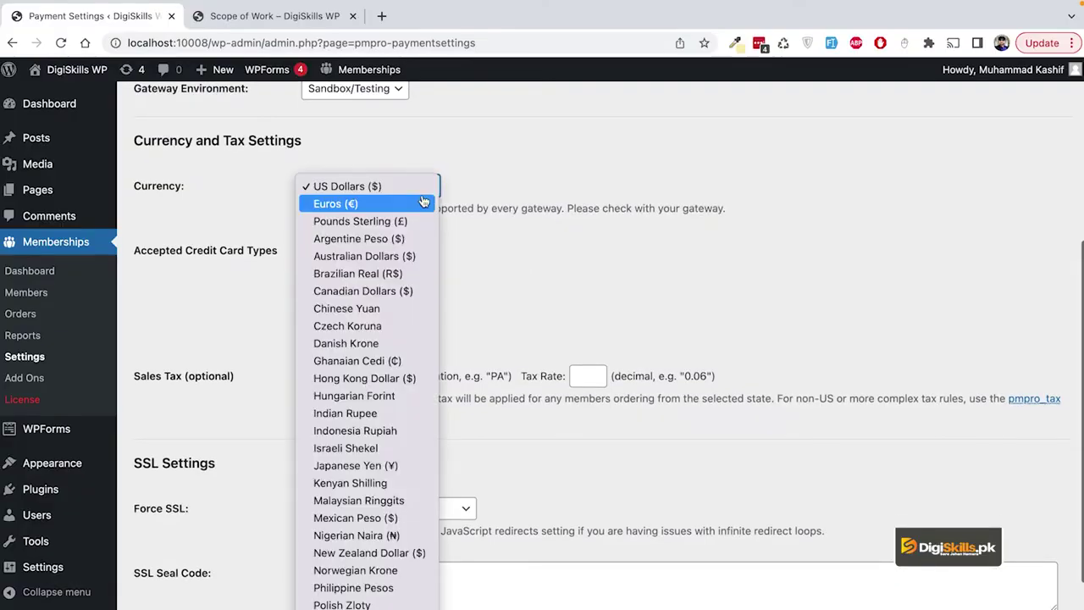
{"action": "left_click", "coordinate": [424, 204]}
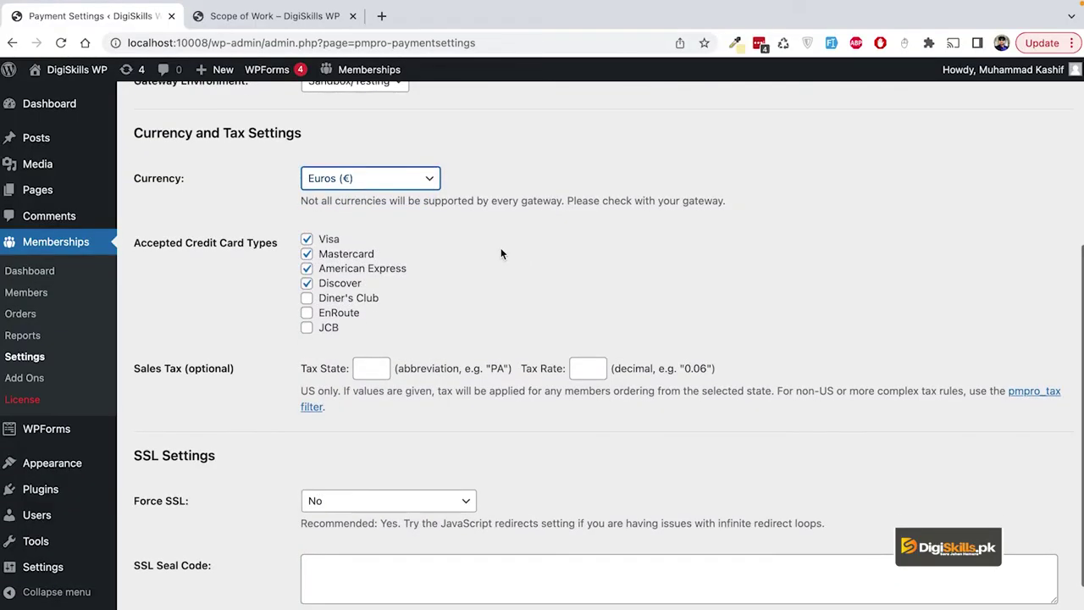
{"action": "scroll", "coordinate": [501, 253], "scroll_direction": "up", "scroll_amount": 3}
{"action": "scroll", "coordinate": [438, 254], "scroll_direction": "down", "scroll_amount": 6}
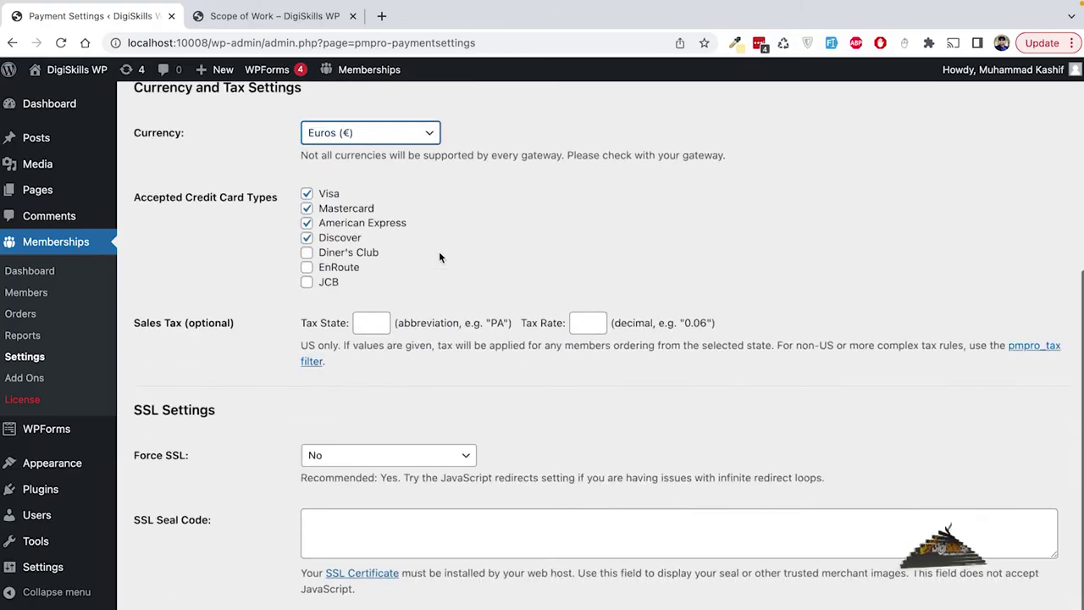
{"action": "left_click", "coordinate": [173, 562]}
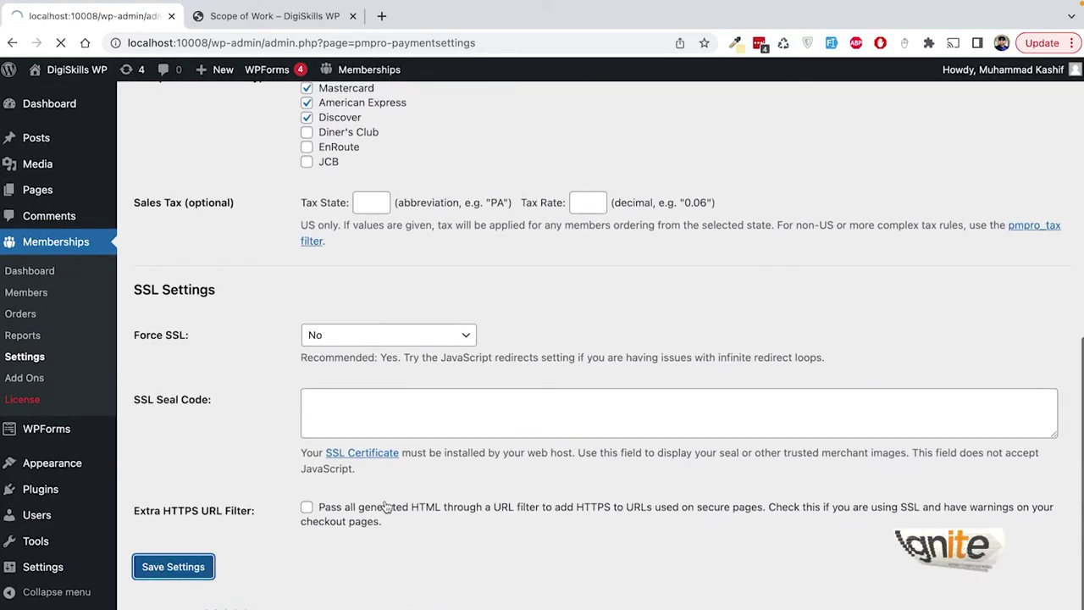
Set the From Name of the membership emails to Memberships and save the email settings.
{"action": "left_click", "coordinate": [474, 221]}
{"action": "left_click_drag", "start_coordinate": [422, 397], "coordinate": [293, 407]}
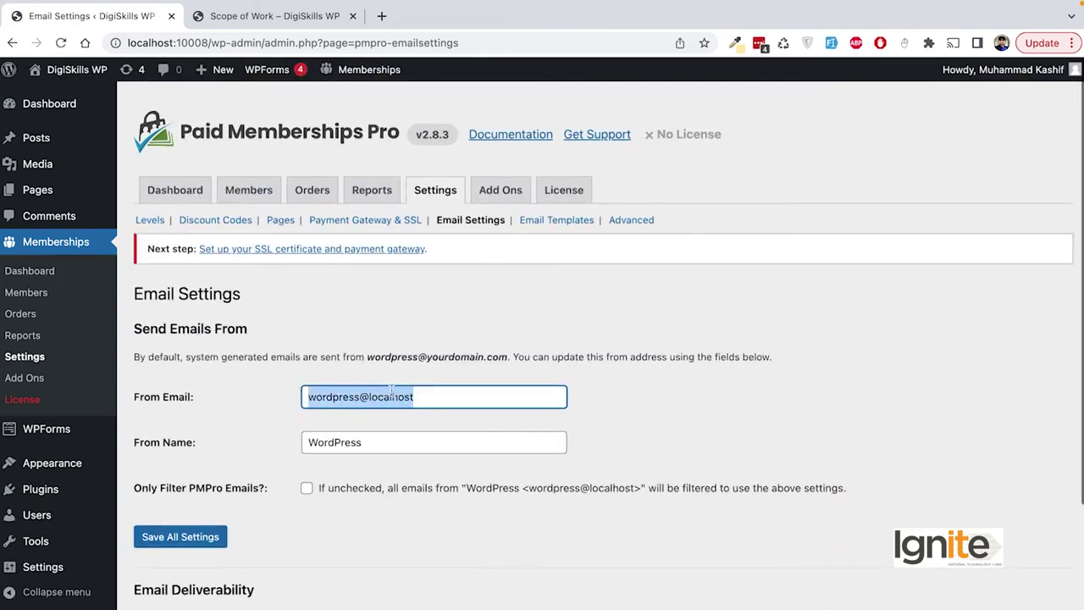
{"action": "left_click_drag", "start_coordinate": [399, 441], "coordinate": [310, 441]}
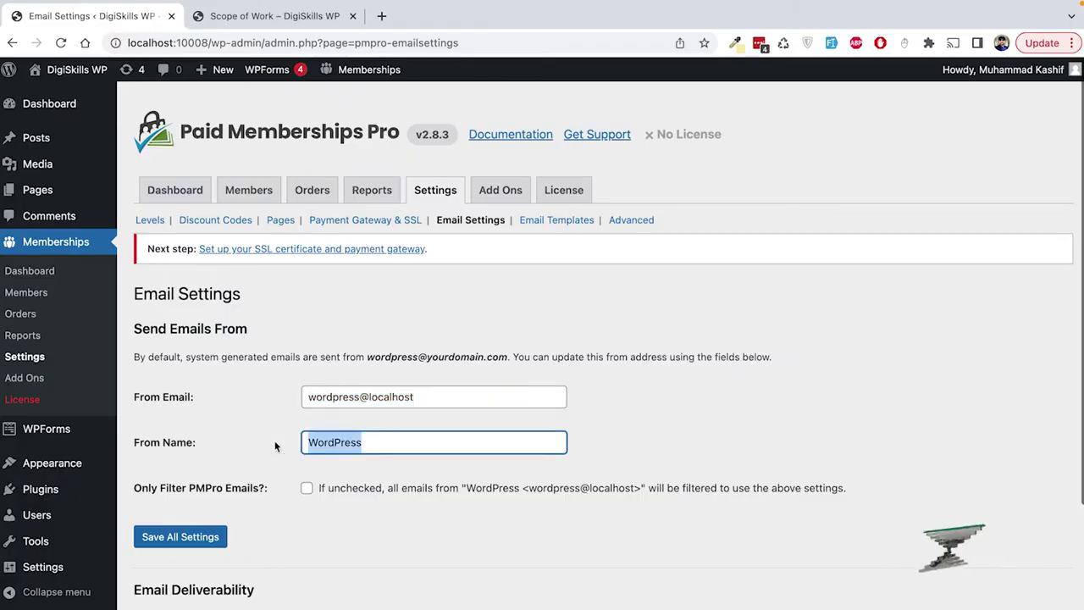
{"action": "type", "text": "Memberships"}
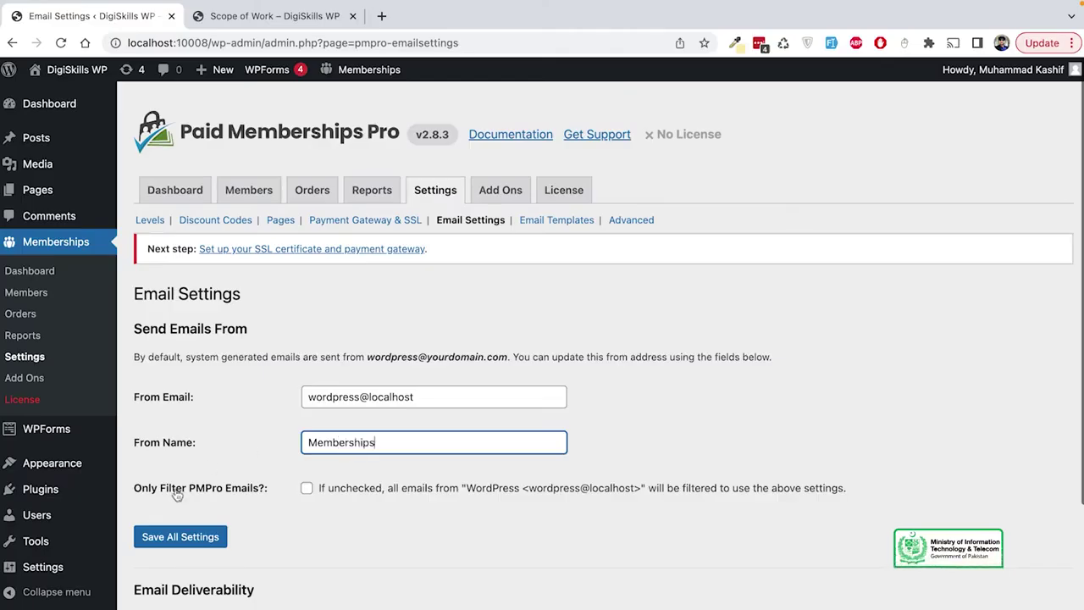
{"action": "left_click", "coordinate": [200, 536]}
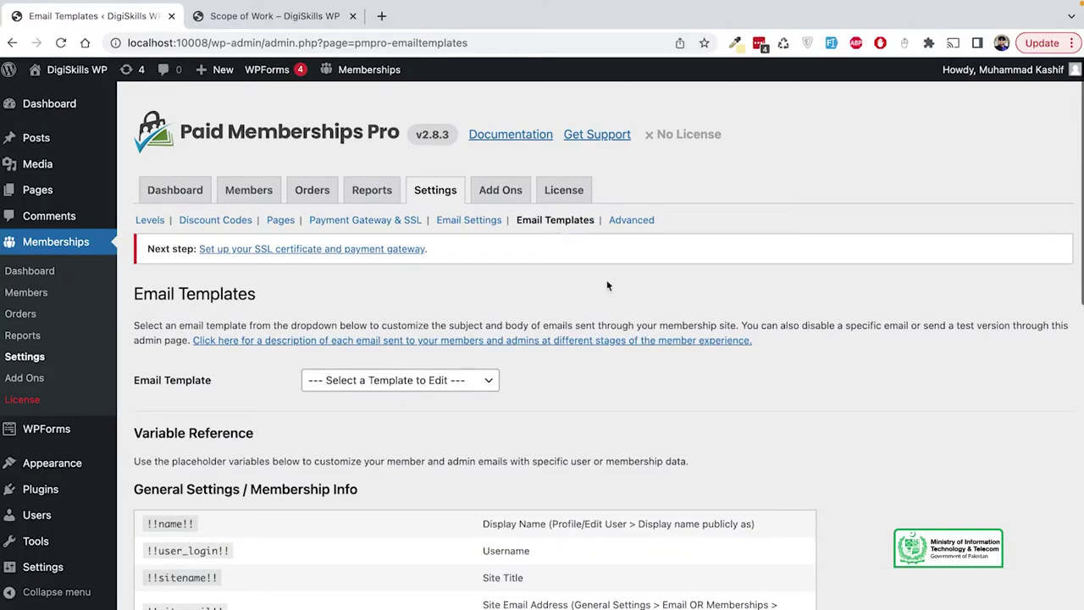
Load the Checkout - Paid email template and review its subject, body and the variable reference.
{"action": "scroll", "coordinate": [648, 339], "scroll_direction": "down", "scroll_amount": 2}
{"action": "scroll", "coordinate": [511, 355], "scroll_direction": "down", "scroll_amount": 1}
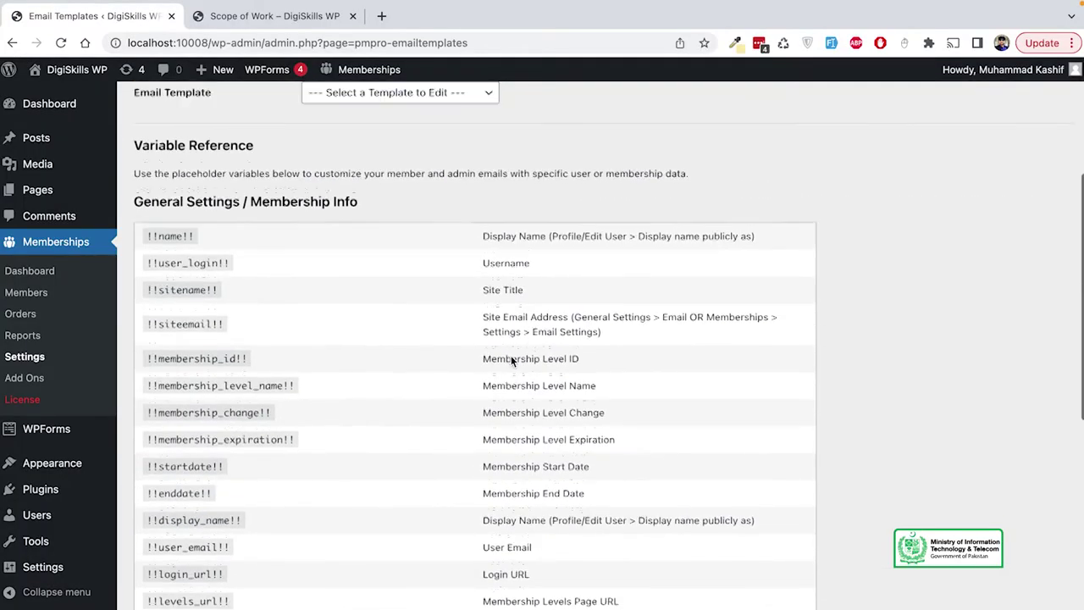
{"action": "left_click", "coordinate": [462, 169]}
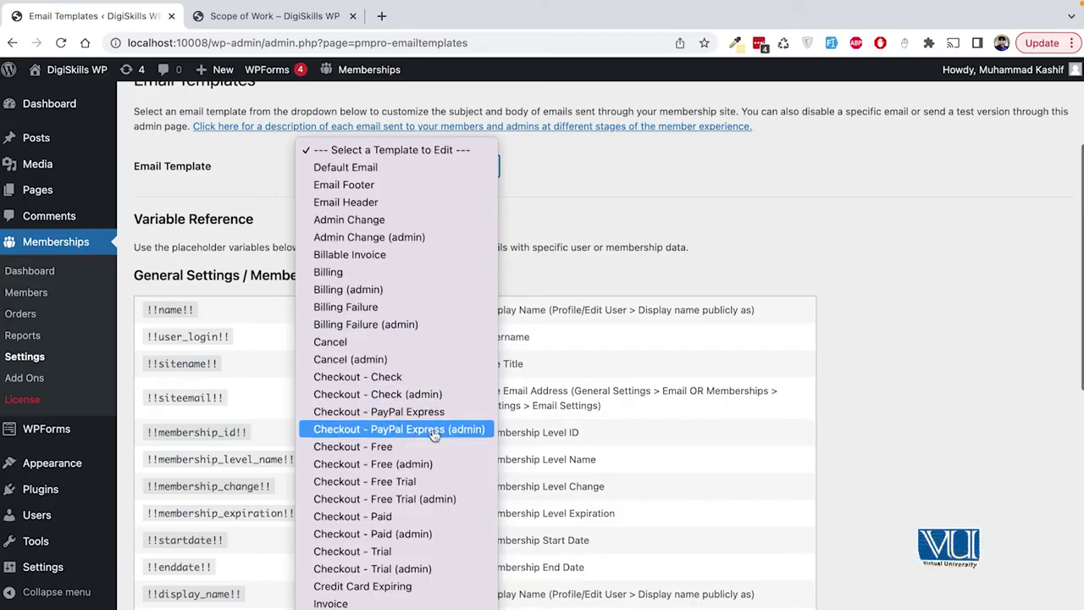
{"action": "left_click", "coordinate": [435, 516]}
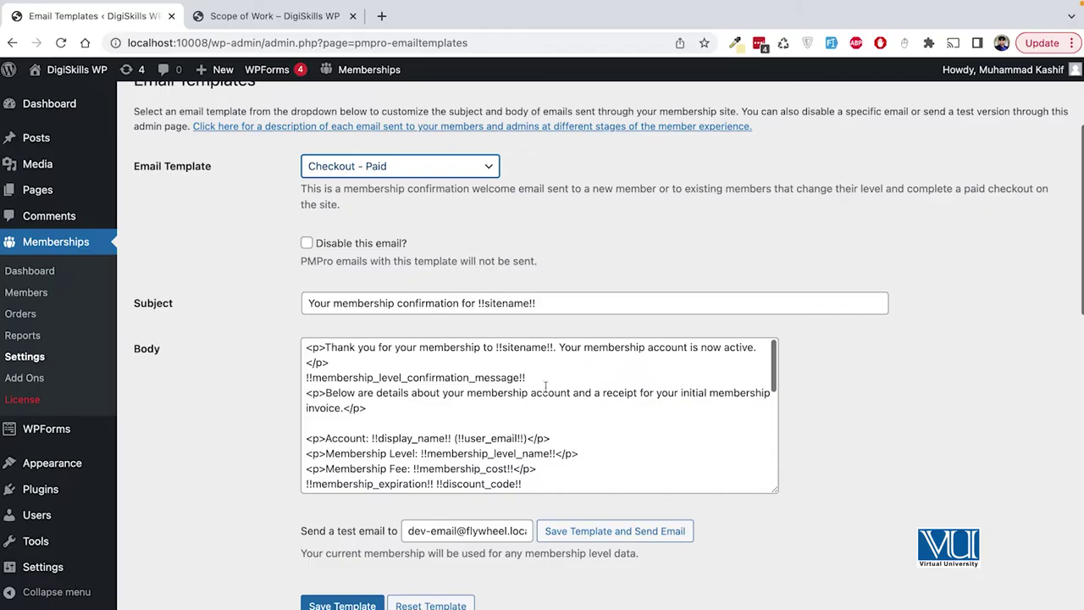
{"action": "scroll", "coordinate": [580, 463], "scroll_direction": "down", "scroll_amount": 5}
{"action": "left_click", "coordinate": [561, 435]}
{"action": "scroll", "coordinate": [561, 435], "scroll_direction": "up", "scroll_amount": 10}
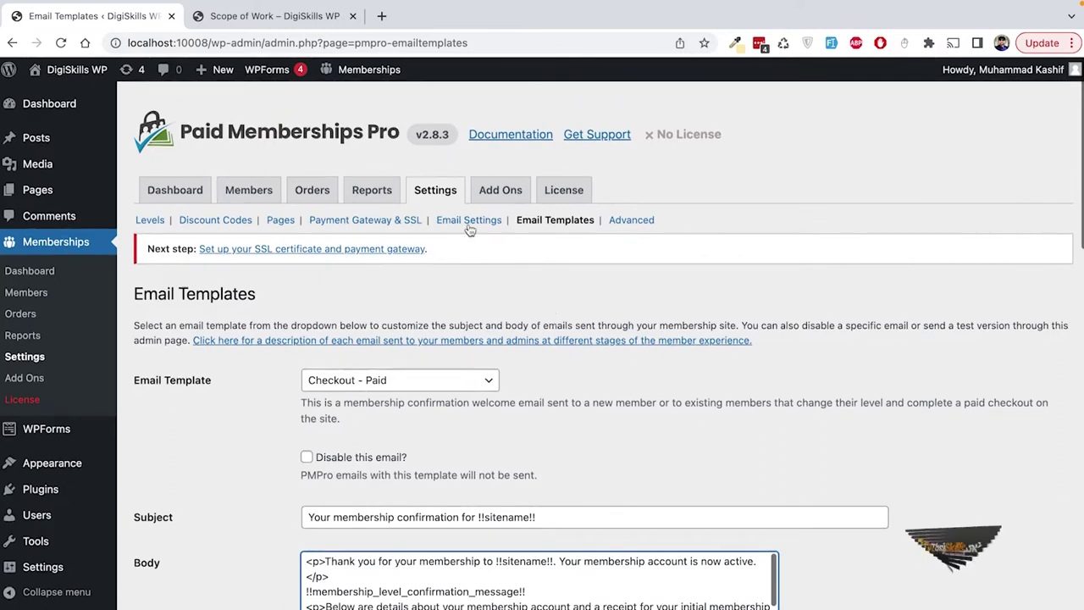
Open the Paid Memberships Pro add-ons list and browse the available add-ons.
{"action": "left_click", "coordinate": [491, 203]}
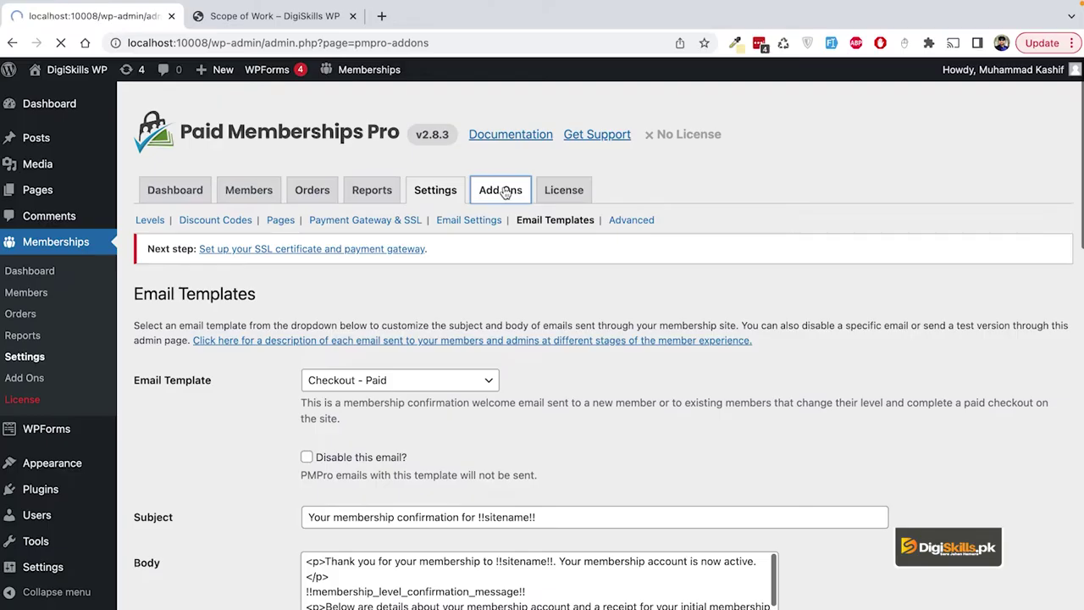
{"action": "scroll", "coordinate": [543, 307], "scroll_direction": "down", "scroll_amount": 2}
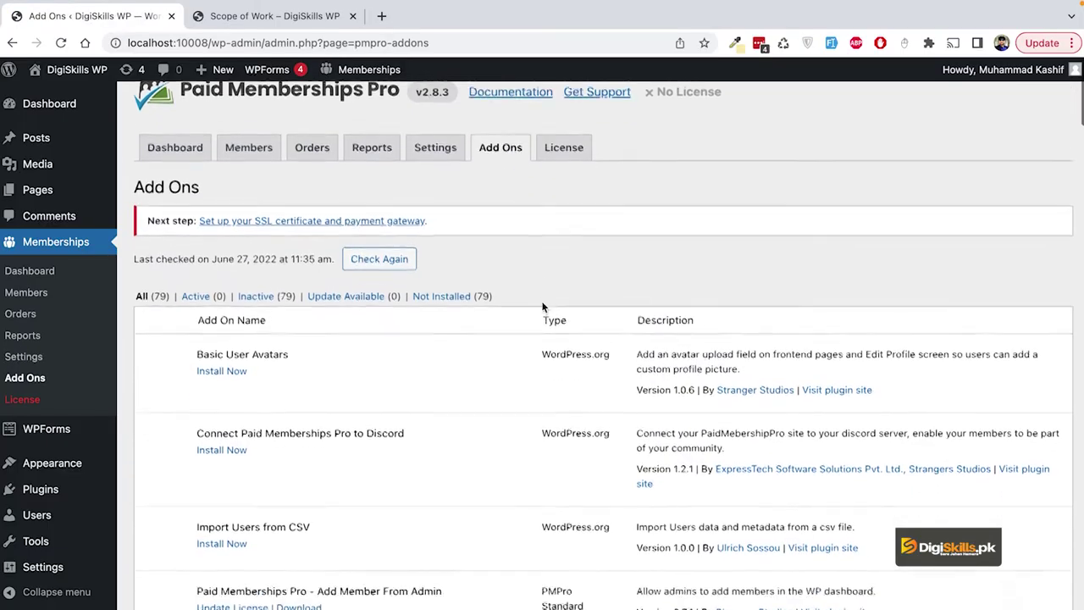
{"action": "scroll", "coordinate": [365, 374], "scroll_direction": "down", "scroll_amount": 2}
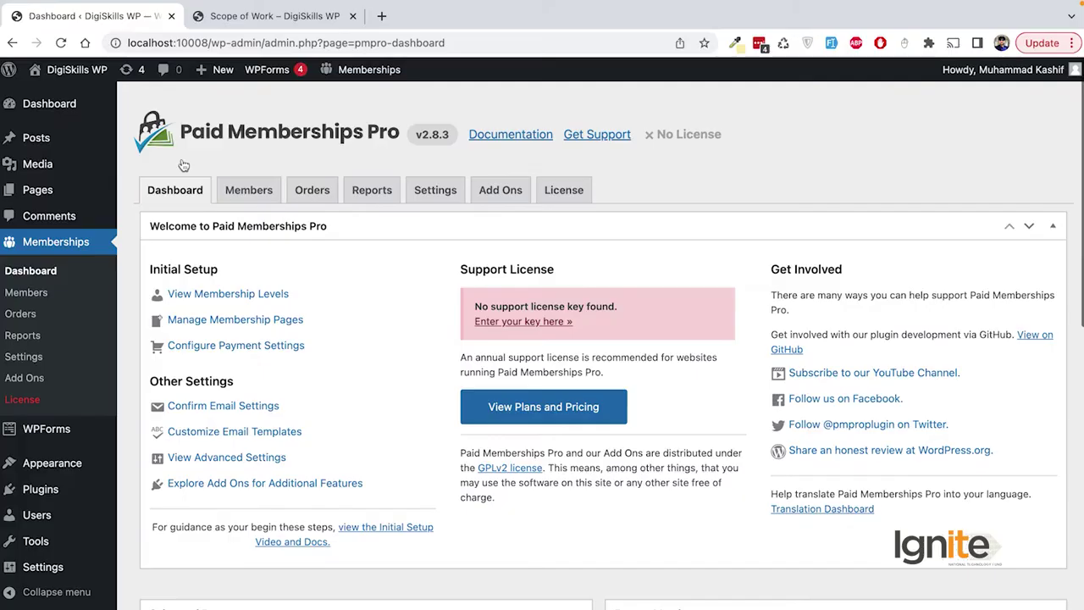
Open the site's front end in a separate browser tab and look through the posts on the Blog page.
{"action": "mouse_move", "coordinate": [81, 71]}
{"action": "left_click", "coordinate": [78, 100], "text": "super"}
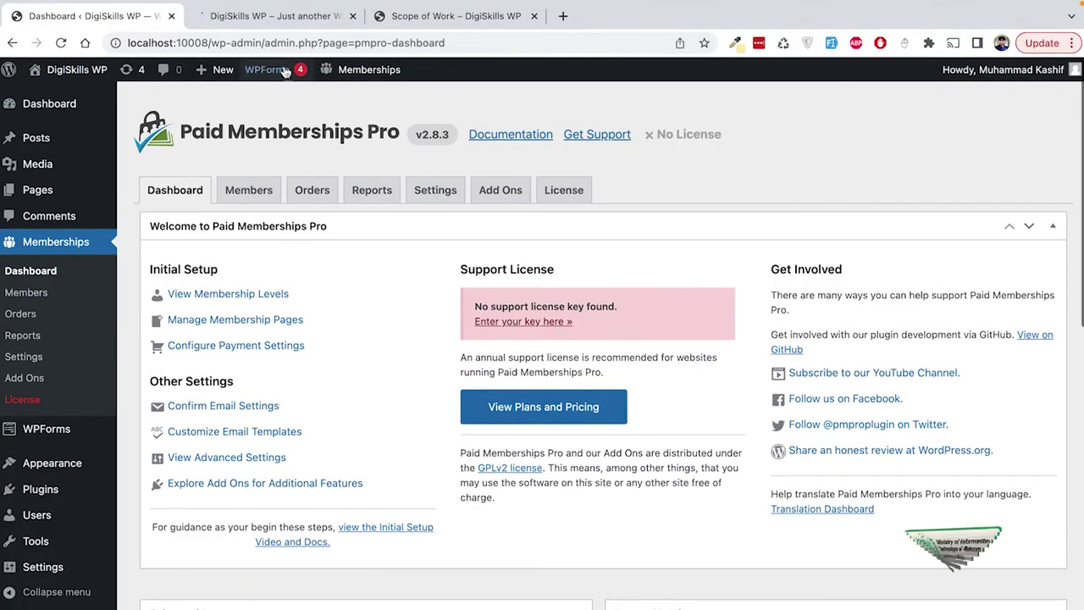
{"action": "left_click", "coordinate": [271, 15]}
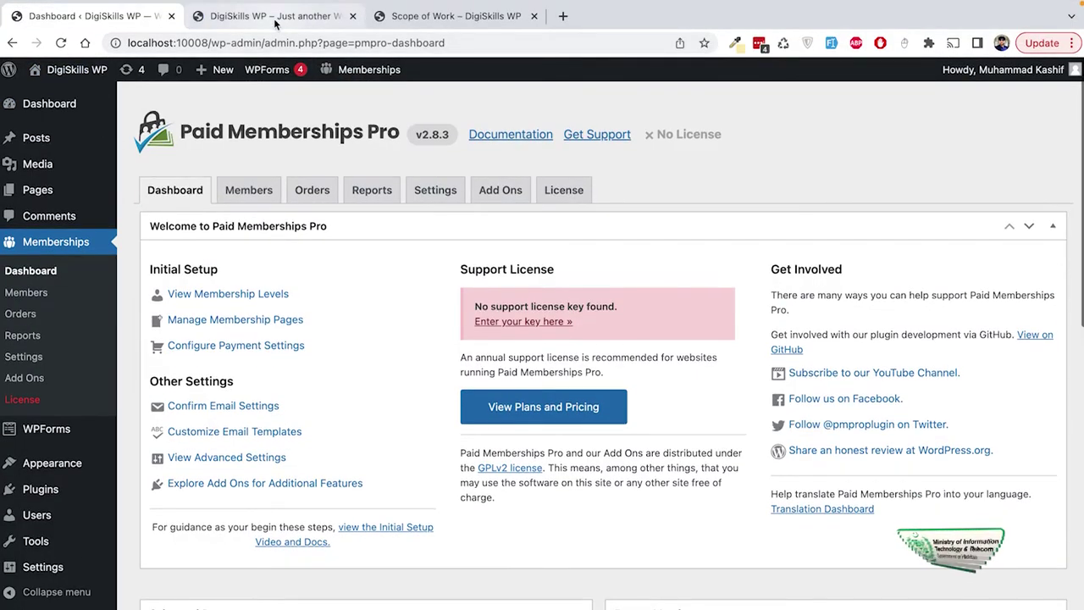
{"action": "left_click", "coordinate": [772, 115]}
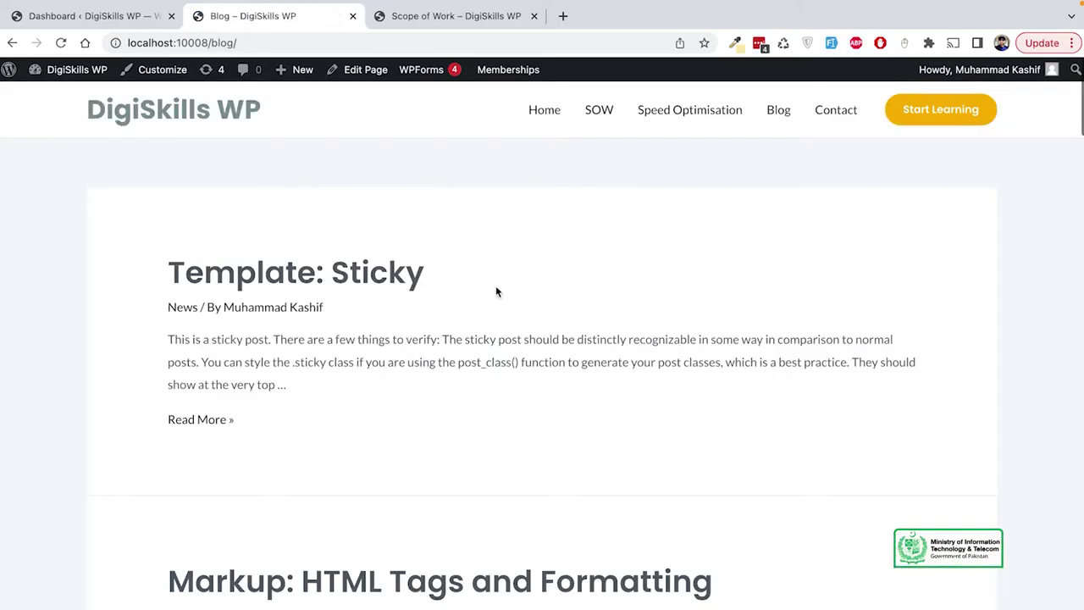
{"action": "scroll", "coordinate": [498, 292], "scroll_direction": "down", "scroll_amount": 3}
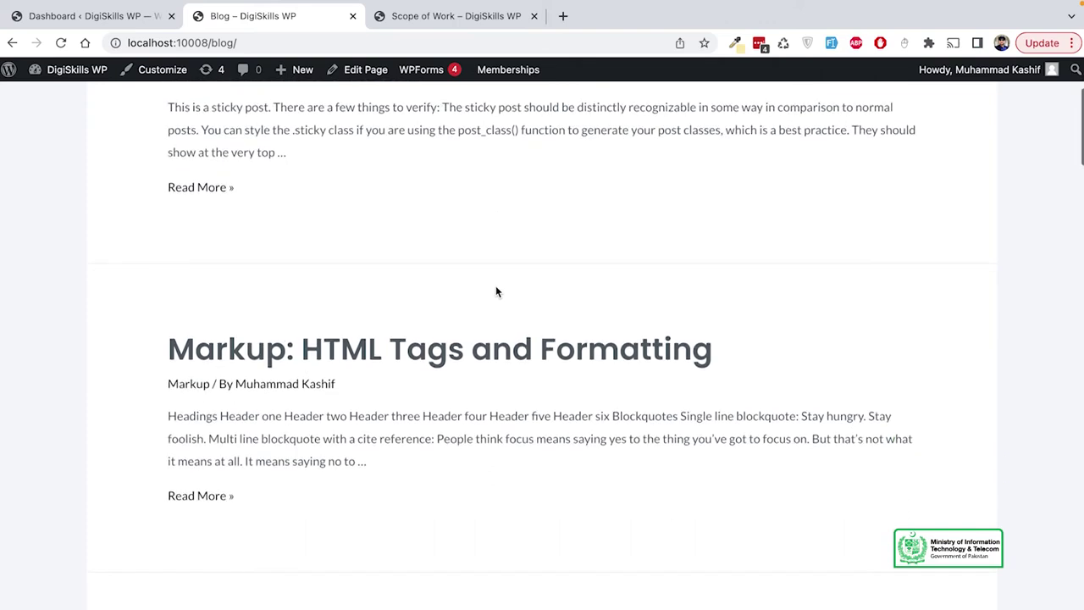
{"action": "scroll", "coordinate": [498, 292], "scroll_direction": "down", "scroll_amount": 10}
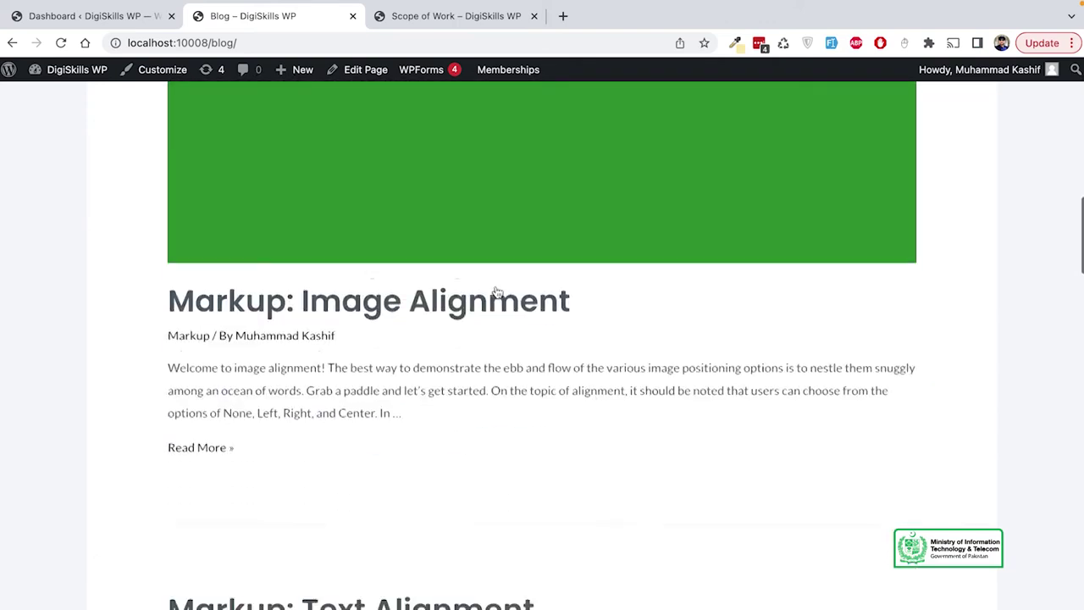
{"action": "scroll", "coordinate": [497, 293], "scroll_direction": "down", "scroll_amount": 9}
{"action": "scroll", "coordinate": [495, 286], "scroll_direction": "down", "scroll_amount": 15}
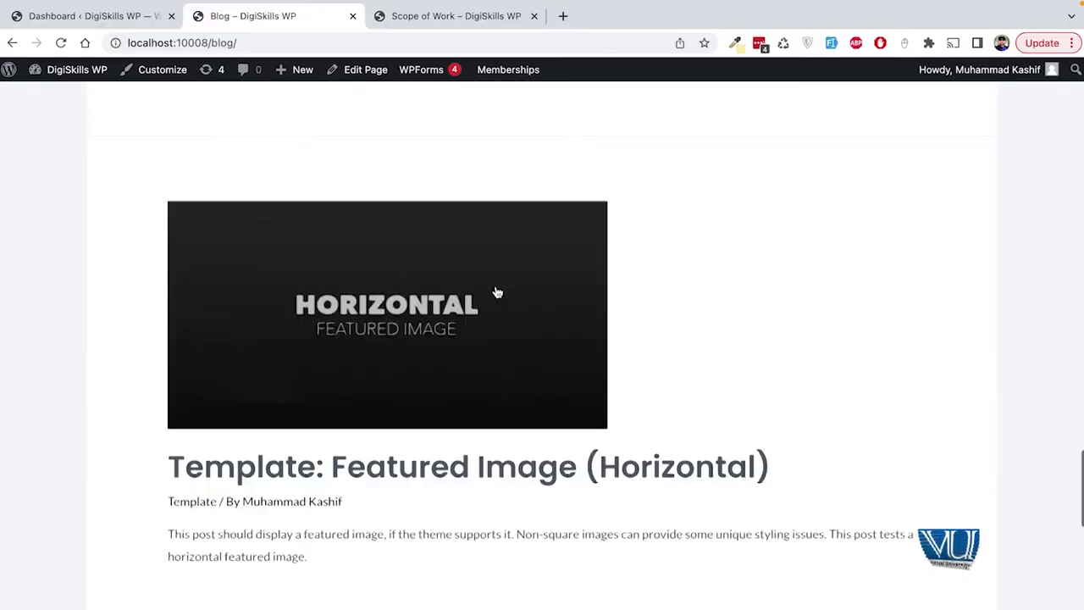
{"action": "scroll", "coordinate": [498, 293], "scroll_direction": "down", "scroll_amount": 8}
{"action": "scroll", "coordinate": [497, 292], "scroll_direction": "up", "scroll_amount": 20}
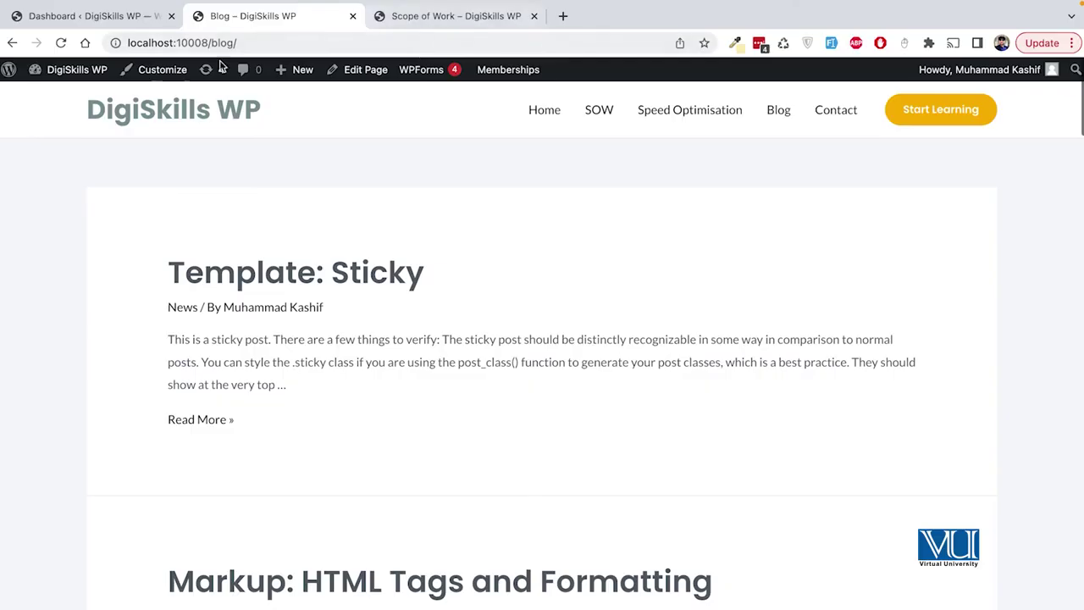
Edit the Silver membership level to restrict the News category to its members, and save the level.
{"action": "left_click", "coordinate": [93, 15]}
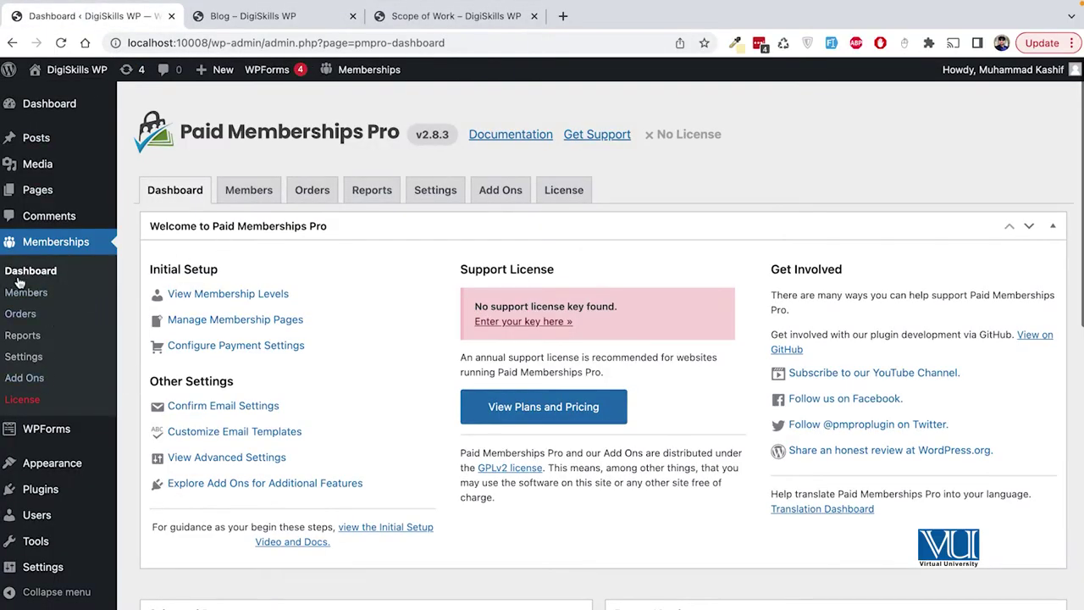
{"action": "left_click", "coordinate": [228, 295]}
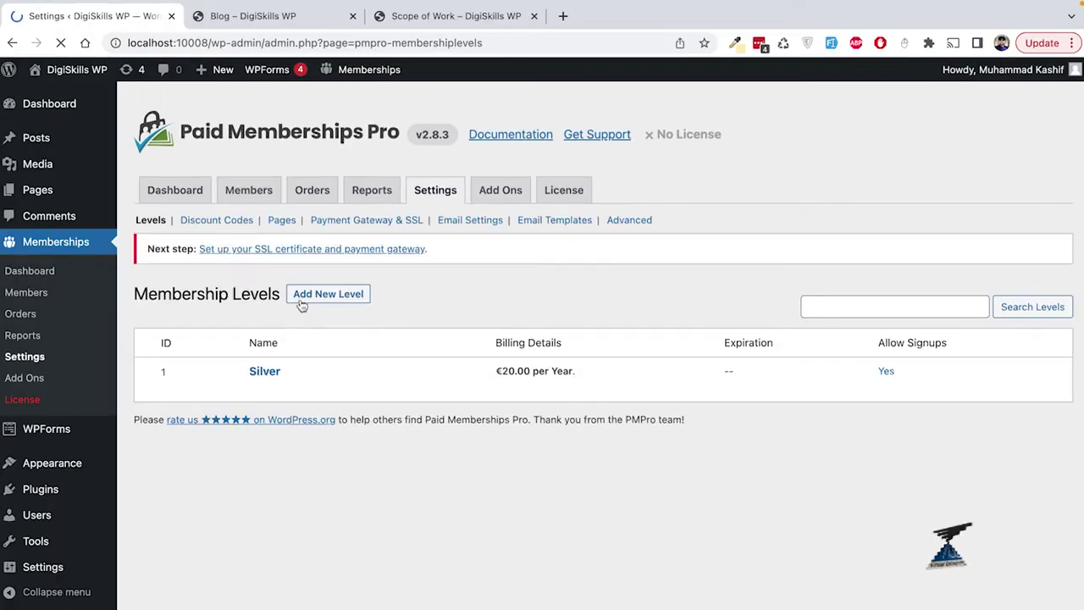
{"action": "left_click", "coordinate": [258, 389]}
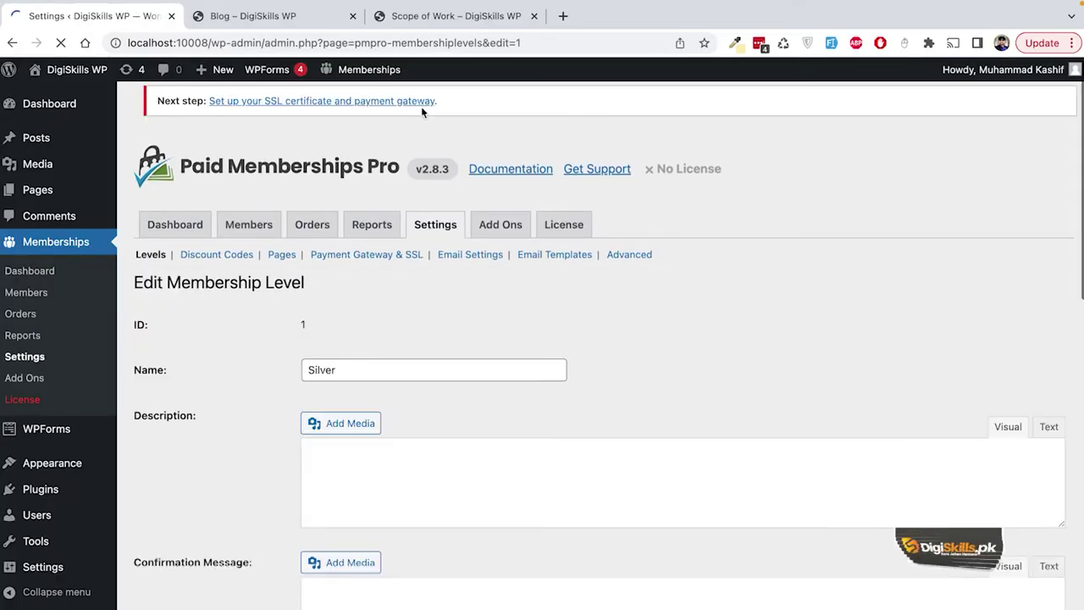
{"action": "left_click", "coordinate": [307, 15]}
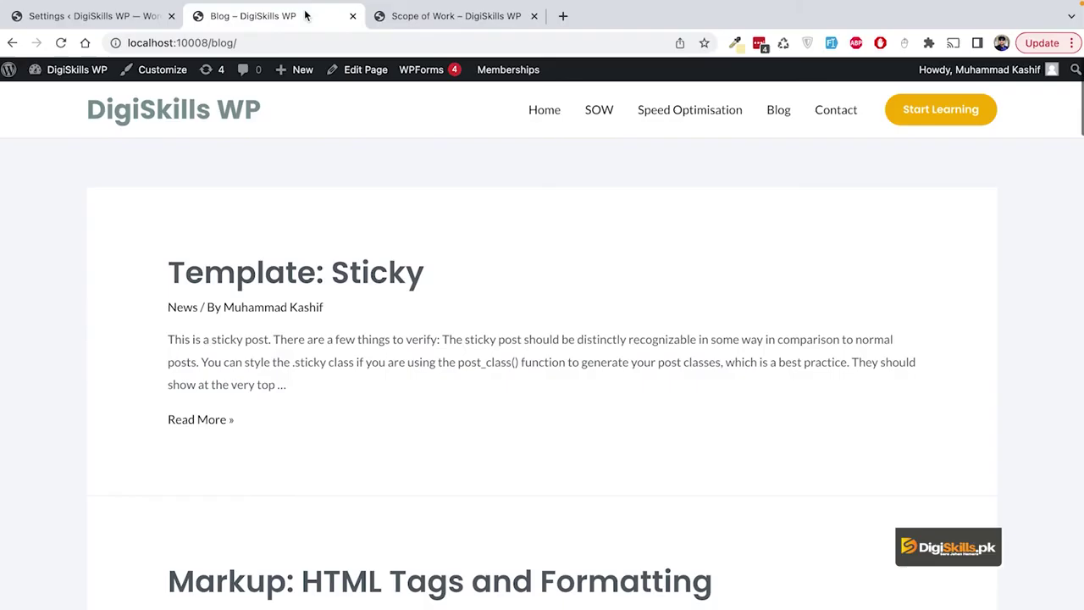
{"action": "left_click", "coordinate": [112, 13]}
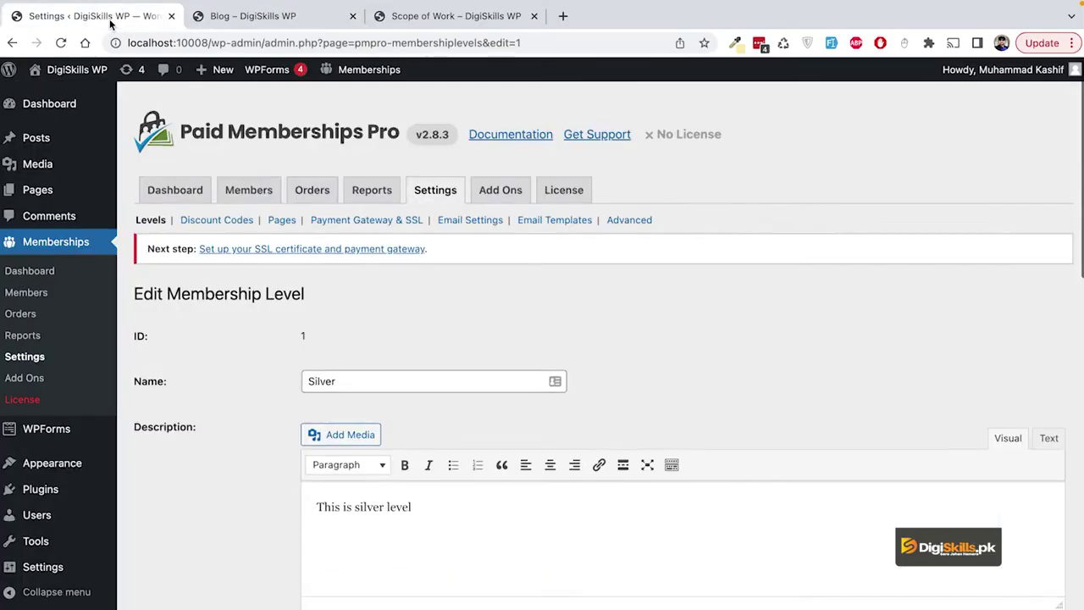
{"action": "scroll", "coordinate": [468, 452], "scroll_direction": "down", "scroll_amount": 15}
{"action": "scroll", "coordinate": [405, 453], "scroll_direction": "down", "scroll_amount": 1}
{"action": "scroll", "coordinate": [405, 452], "scroll_direction": "up", "scroll_amount": 1}
{"action": "scroll", "coordinate": [406, 452], "scroll_direction": "down", "scroll_amount": 10}
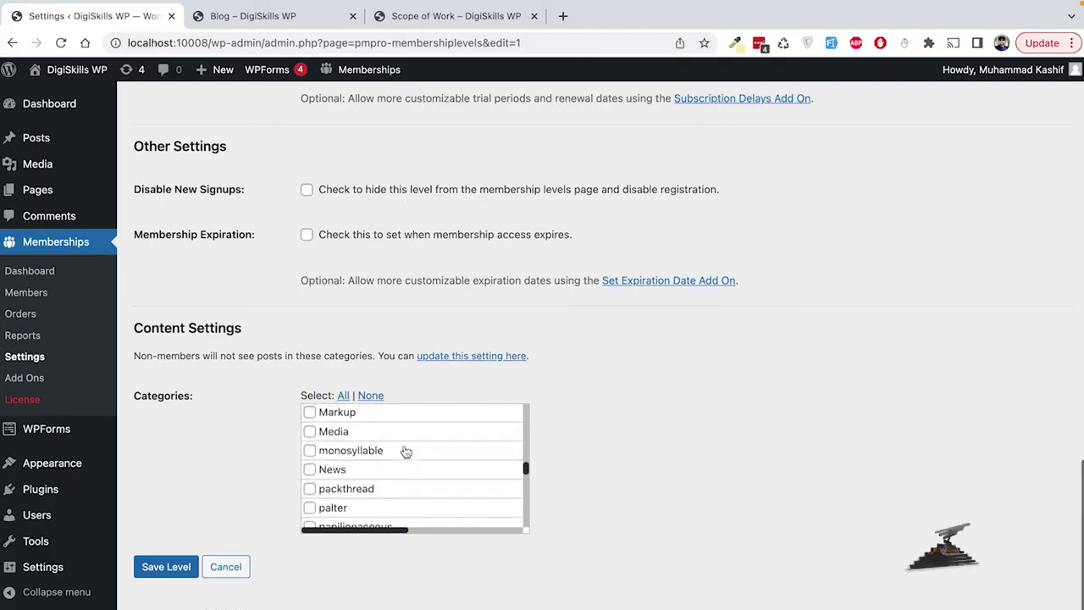
{"action": "left_click", "coordinate": [329, 471]}
{"action": "left_click", "coordinate": [144, 567]}
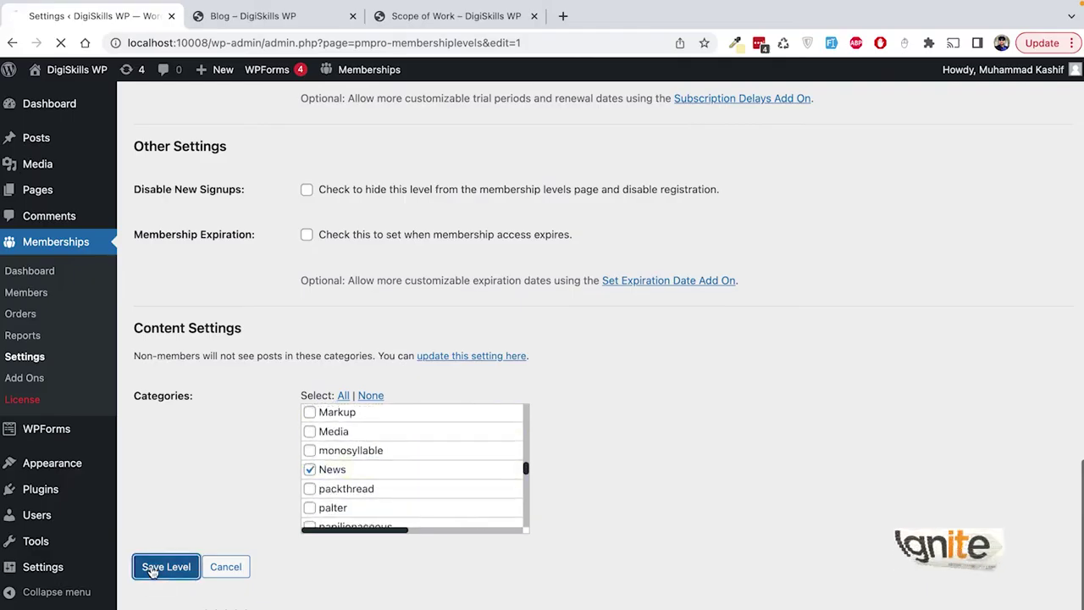
Check on the site's Blog page which posts are listed and which categories they belong to.
{"action": "left_click", "coordinate": [254, 15]}
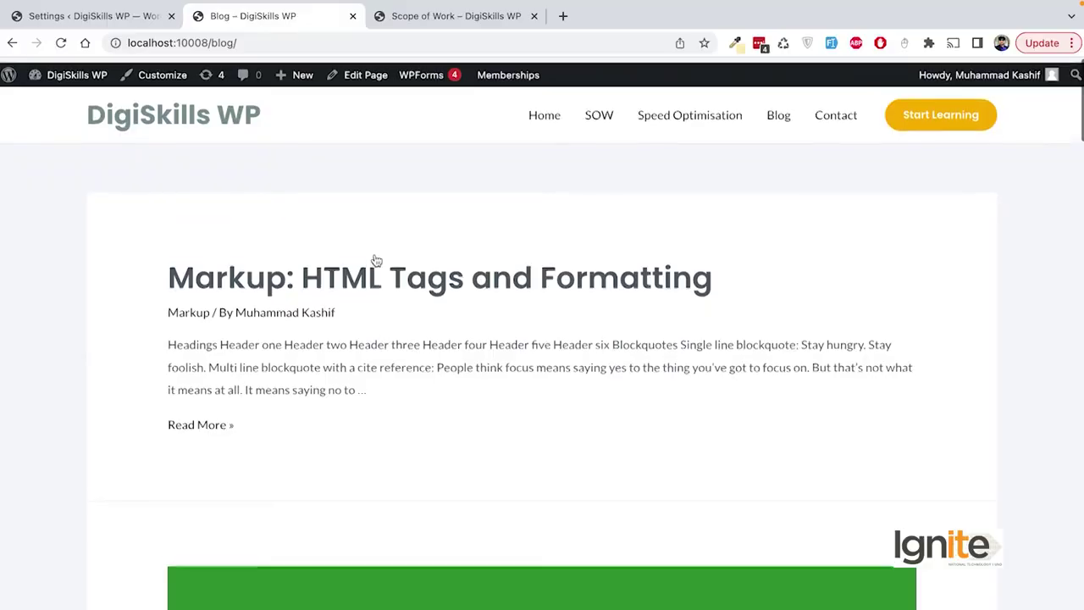
{"action": "scroll", "coordinate": [375, 254], "scroll_direction": "down", "scroll_amount": 2}
{"action": "scroll", "coordinate": [374, 253], "scroll_direction": "up", "scroll_amount": 2}
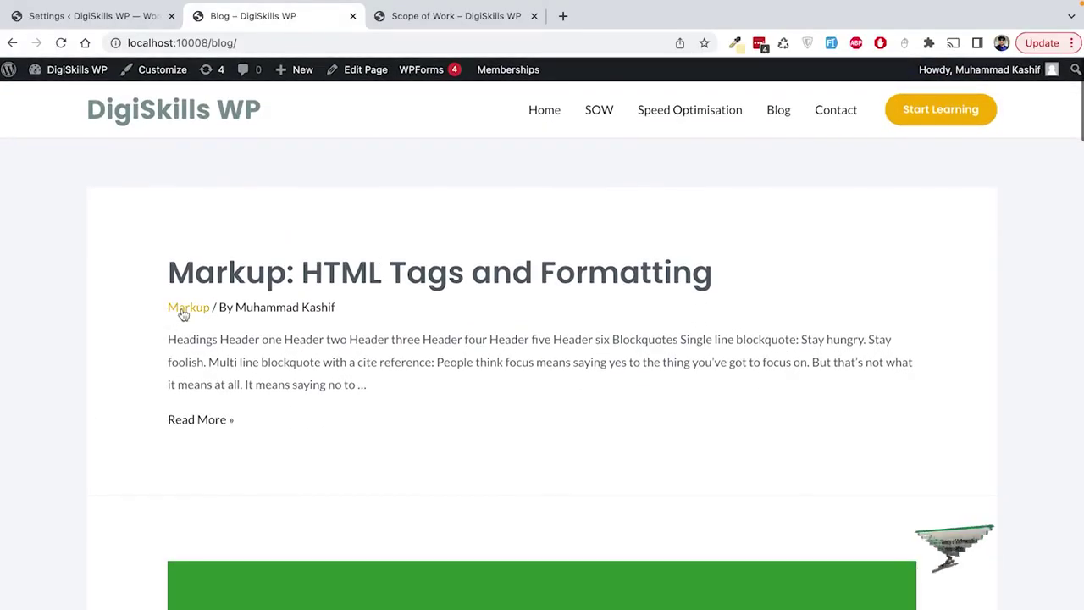
{"action": "scroll", "coordinate": [399, 393], "scroll_direction": "down", "scroll_amount": 8}
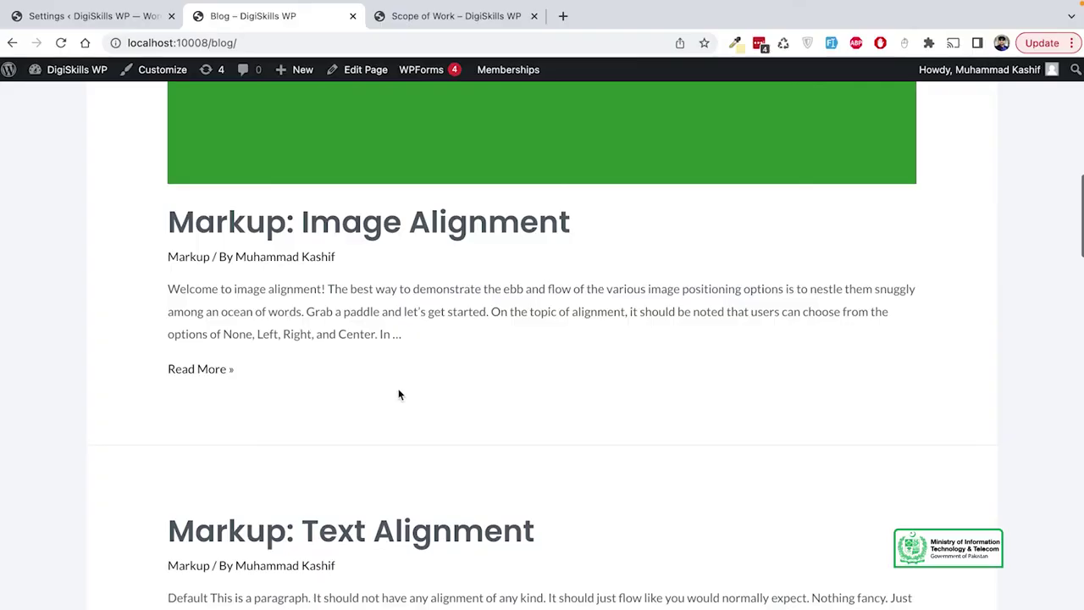
{"action": "scroll", "coordinate": [298, 245], "scroll_direction": "up", "scroll_amount": 8}
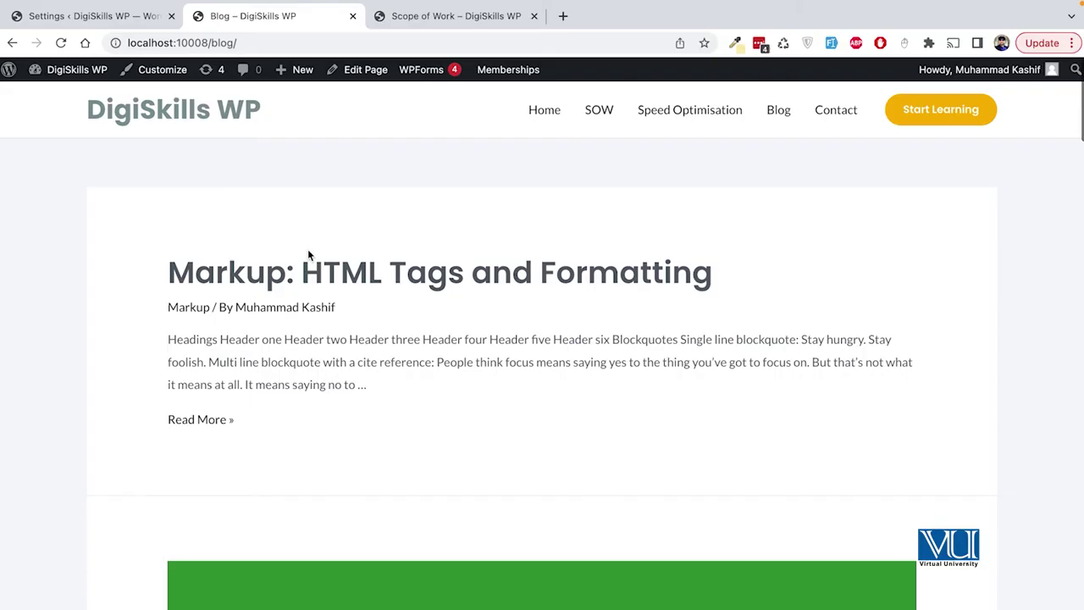
In the advanced membership settings, set Filter searches and archives to No, so non-members see restricted posts and pages.
{"action": "left_click", "coordinate": [85, 15]}
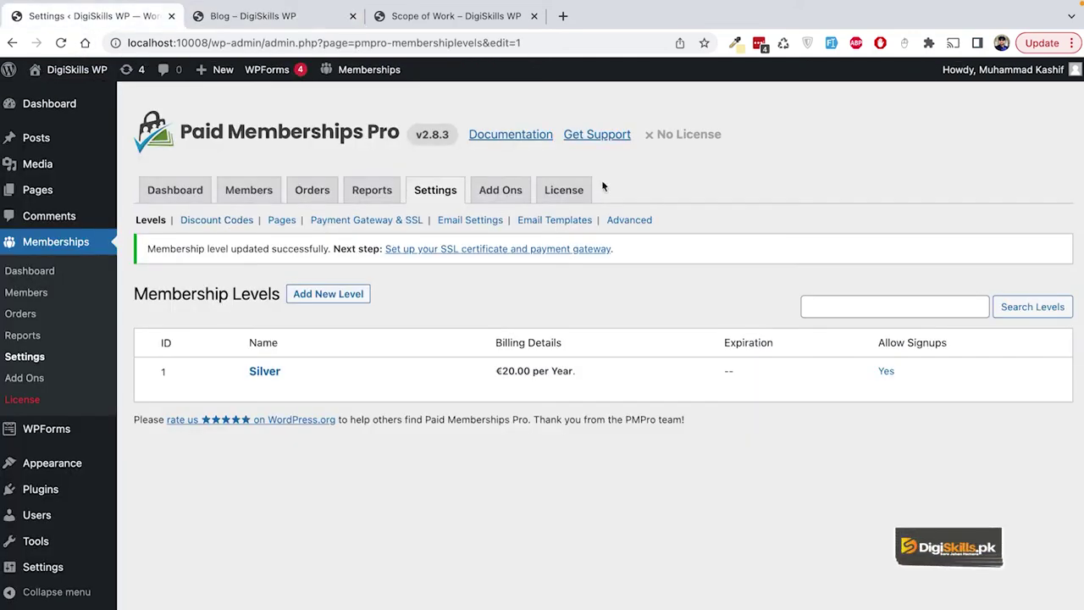
{"action": "left_click", "coordinate": [642, 222]}
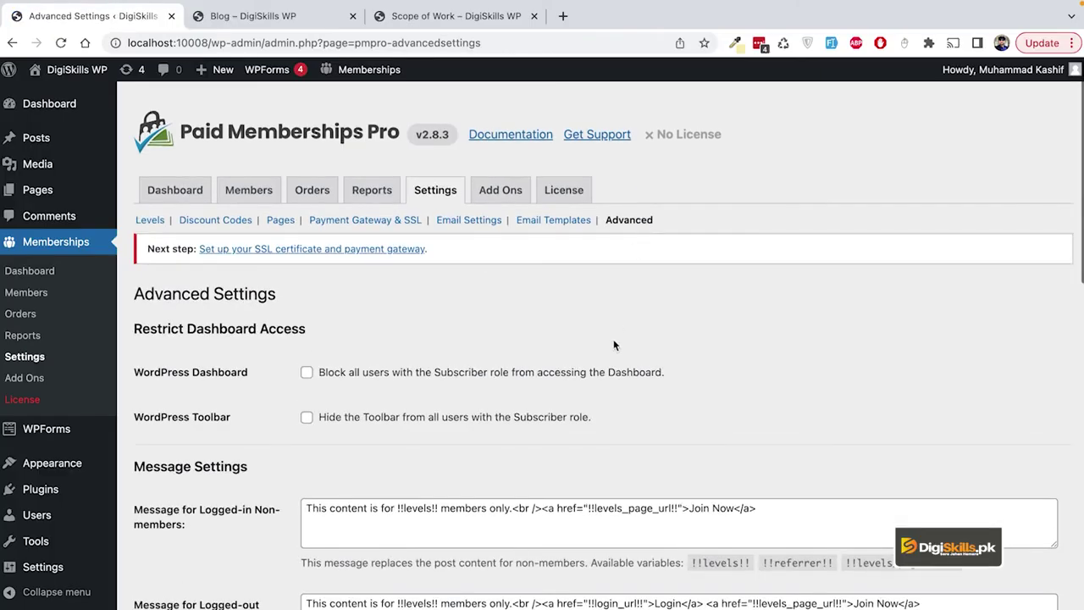
{"action": "scroll", "coordinate": [614, 345], "scroll_direction": "down", "scroll_amount": 5}
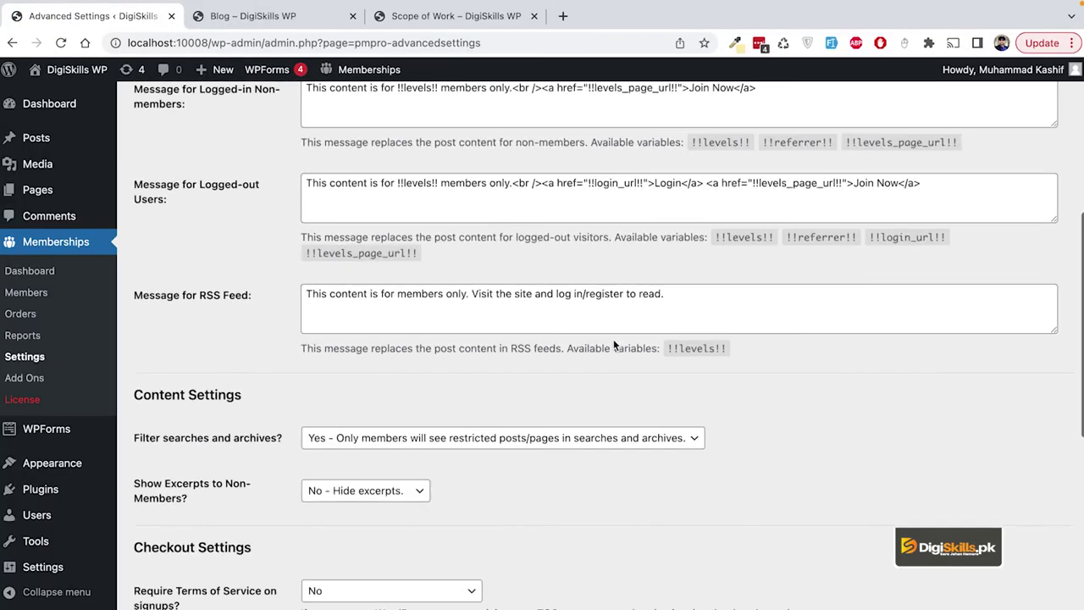
{"action": "scroll", "coordinate": [613, 345], "scroll_direction": "down", "scroll_amount": 1}
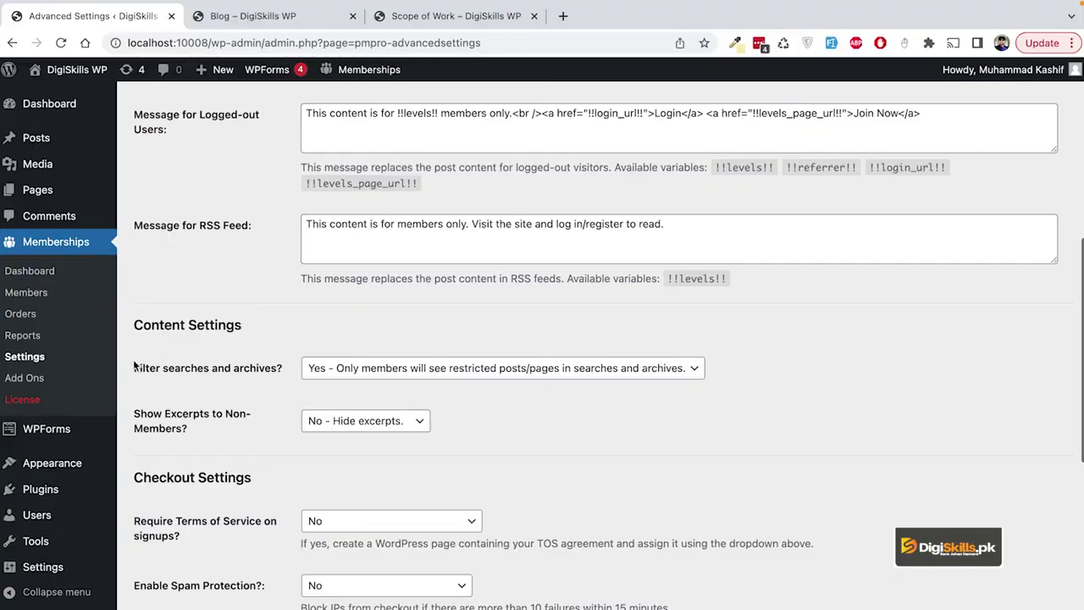
{"action": "left_click_drag", "start_coordinate": [132, 365], "coordinate": [282, 368]}
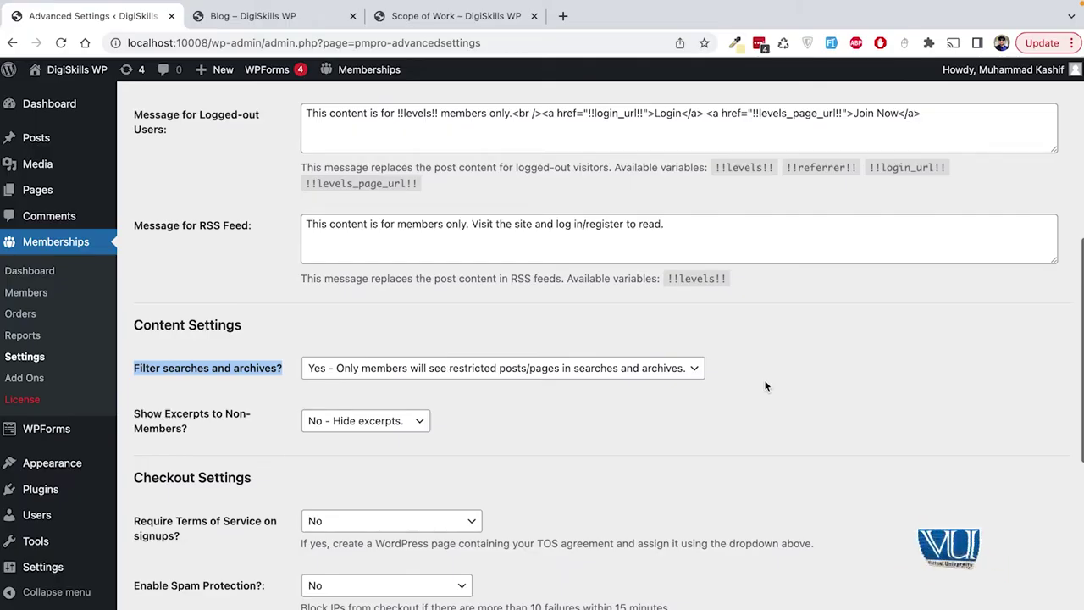
{"action": "left_click", "coordinate": [681, 373]}
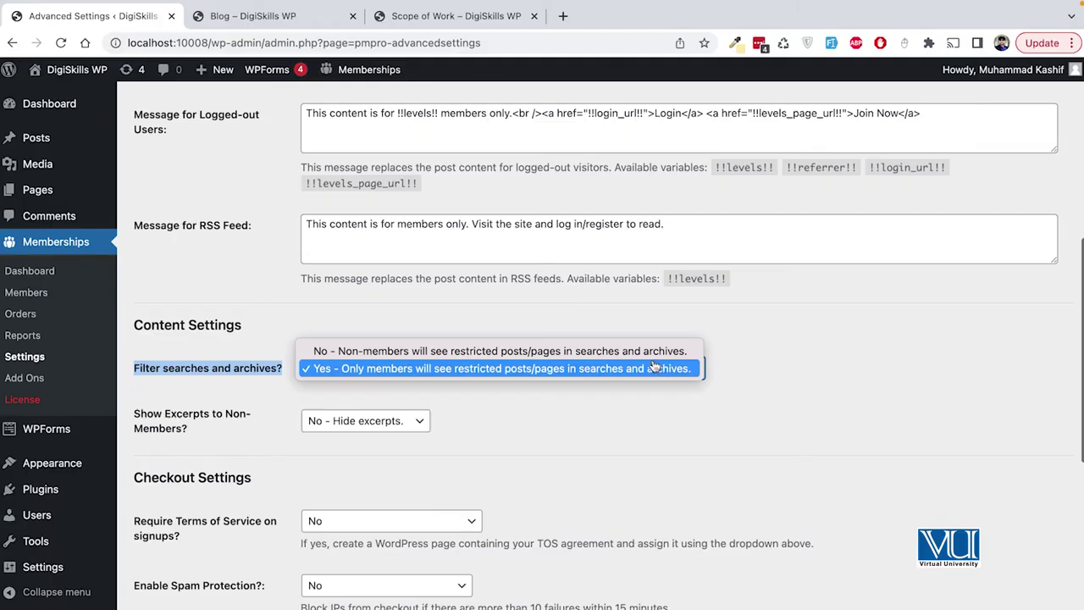
{"action": "left_click", "coordinate": [500, 351]}
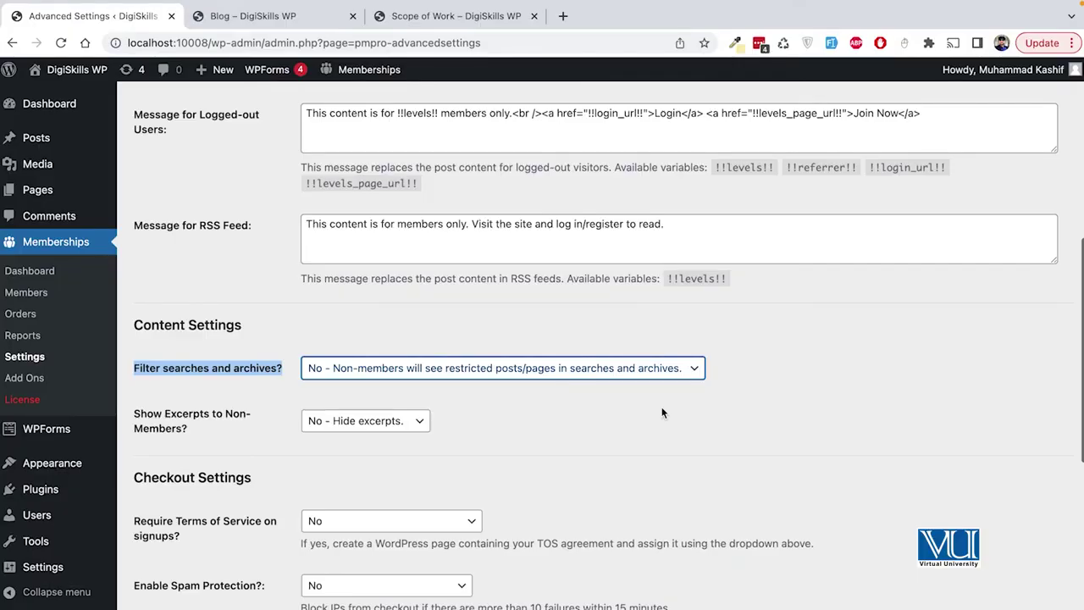
Set Show Excerpts to Non-Members to Yes - Show excerpts.
{"action": "scroll", "coordinate": [662, 413], "scroll_direction": "down", "scroll_amount": 2}
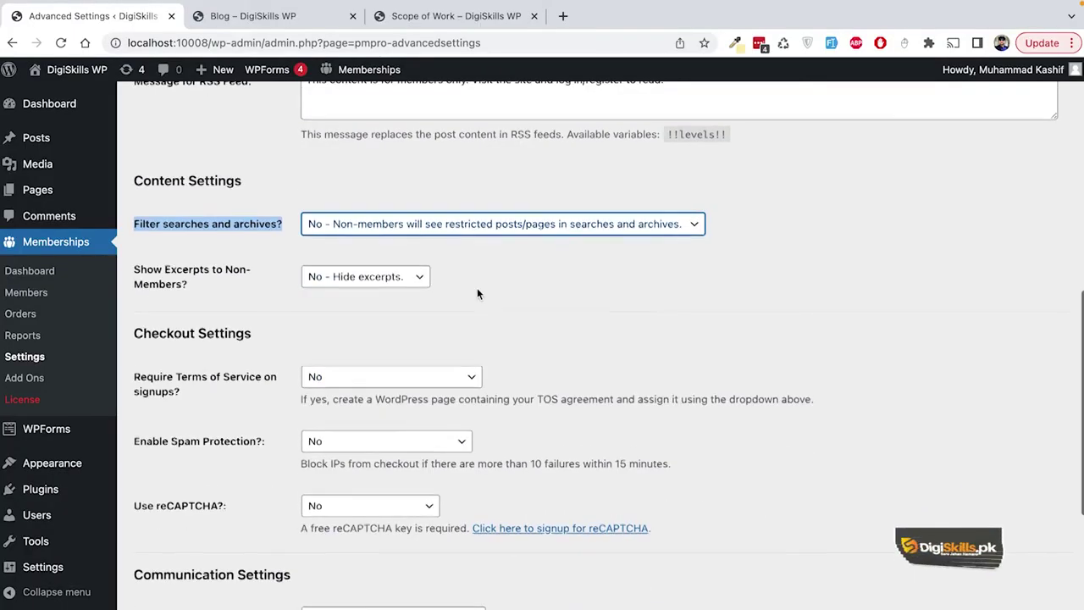
{"action": "left_click", "coordinate": [401, 277]}
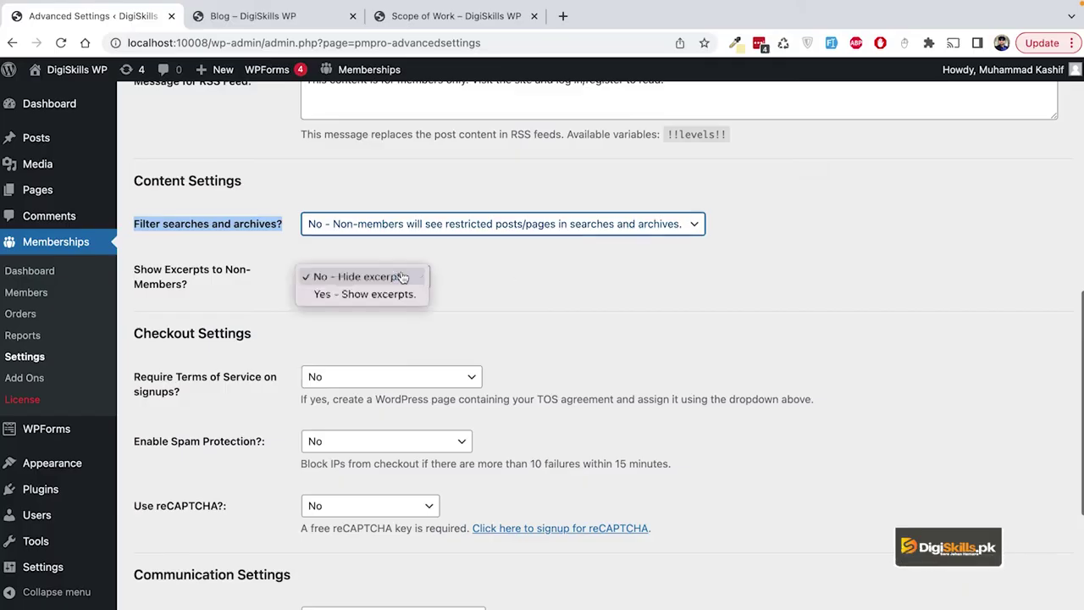
{"action": "left_click", "coordinate": [401, 292]}
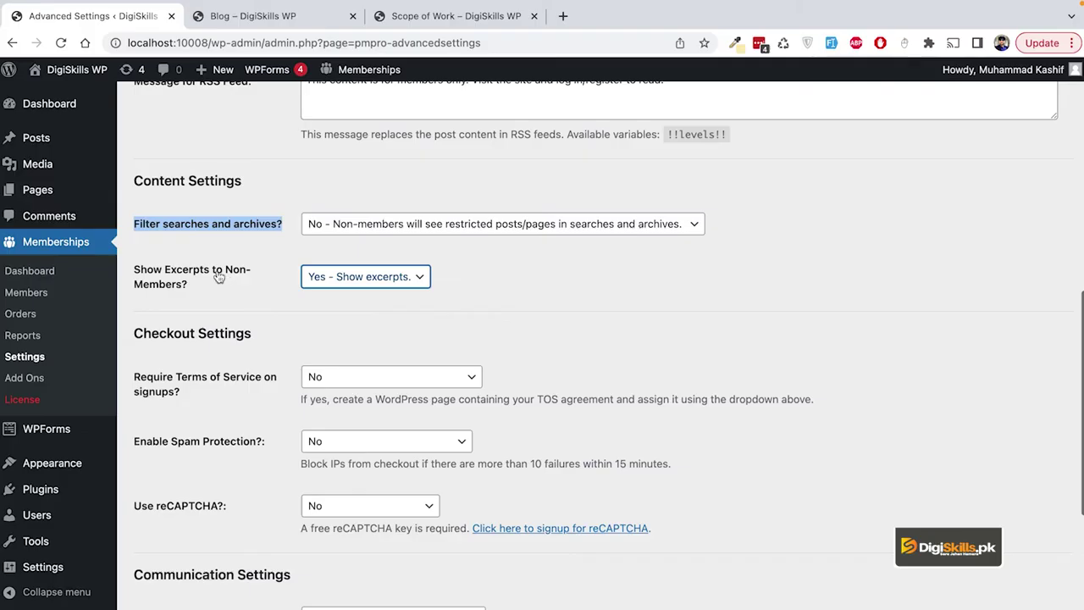
Keep Filter searches and archives on No - Non-members will see restricted posts/pages, and save the advanced settings.
{"action": "left_click", "coordinate": [458, 303]}
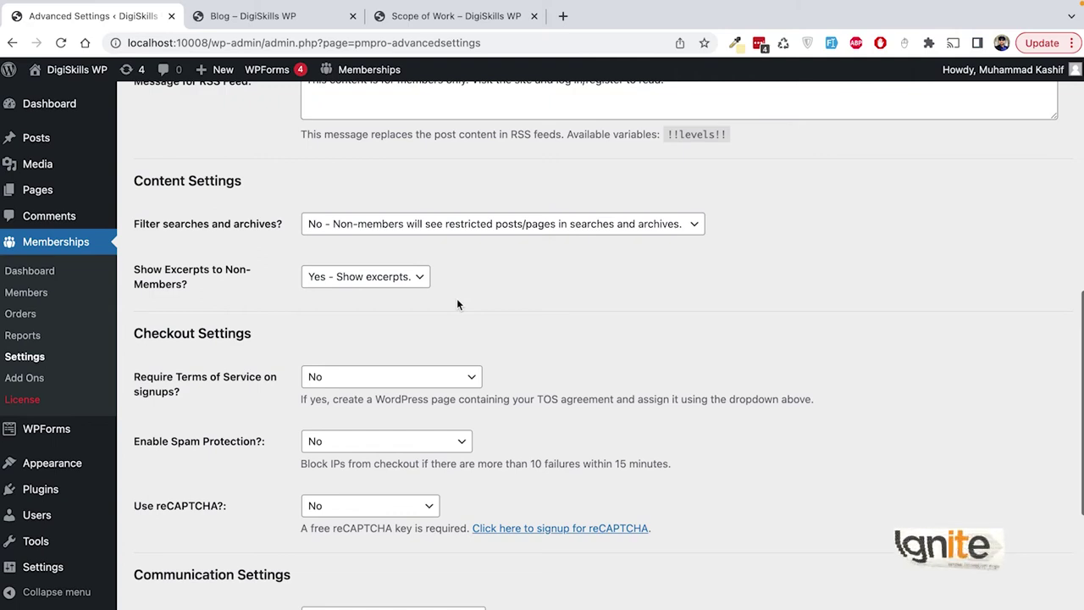
{"action": "left_click", "coordinate": [446, 227]}
{"action": "left_click", "coordinate": [446, 225]}
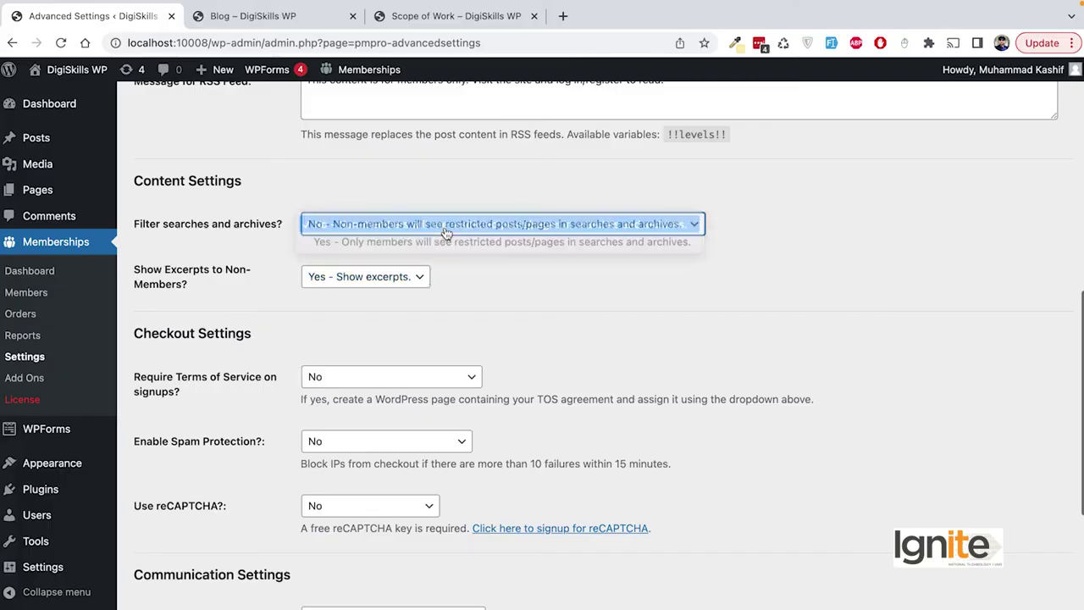
{"action": "scroll", "coordinate": [481, 317], "scroll_direction": "down", "scroll_amount": 6}
{"action": "left_click", "coordinate": [172, 566]}
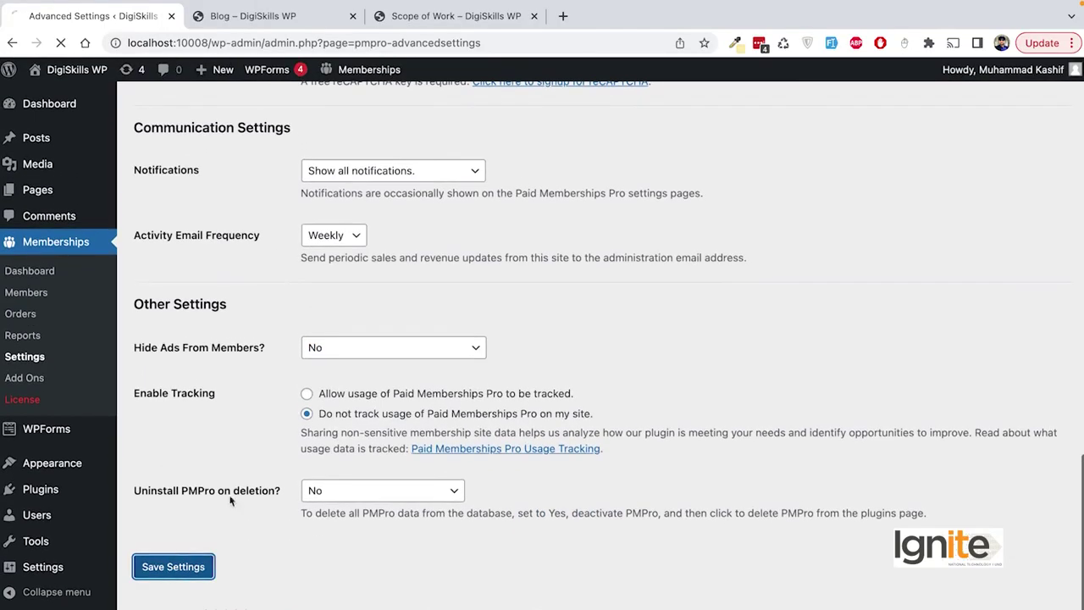
Reload the site's Blog page and check the excerpt and members-only message on the Template: Sticky post.
{"action": "left_click", "coordinate": [244, 21]}
{"action": "left_click", "coordinate": [62, 43]}
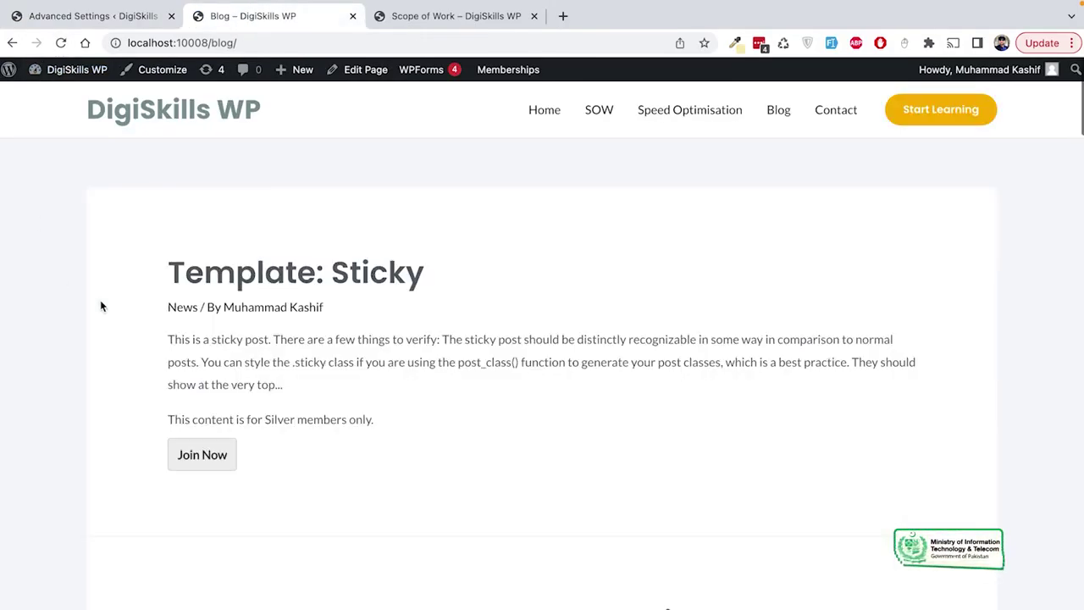
{"action": "scroll", "coordinate": [102, 306], "scroll_direction": "down", "scroll_amount": 1}
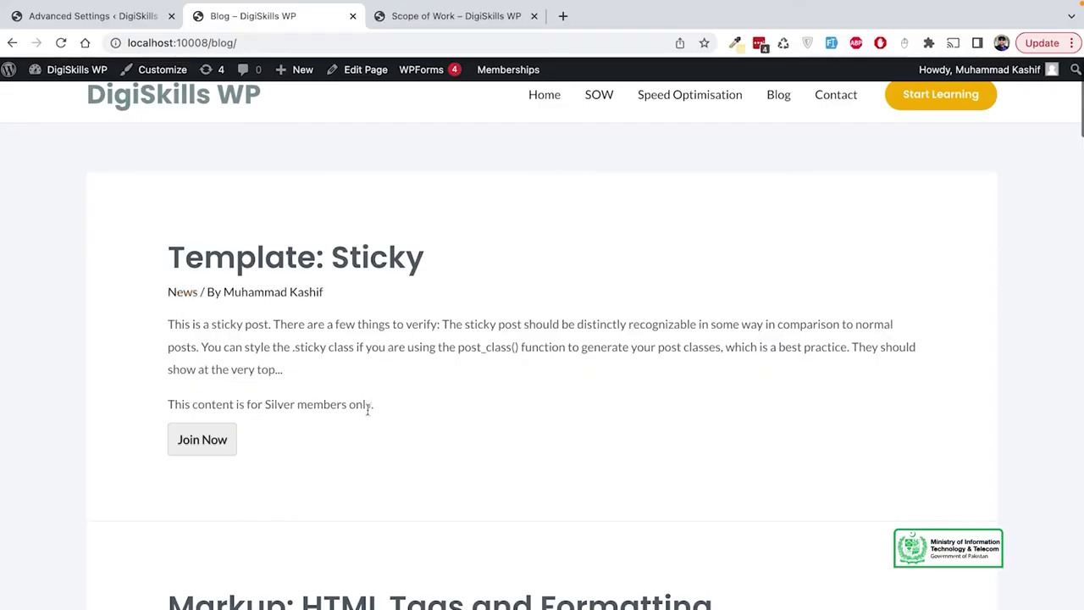
{"action": "left_click_drag", "start_coordinate": [377, 406], "coordinate": [167, 404]}
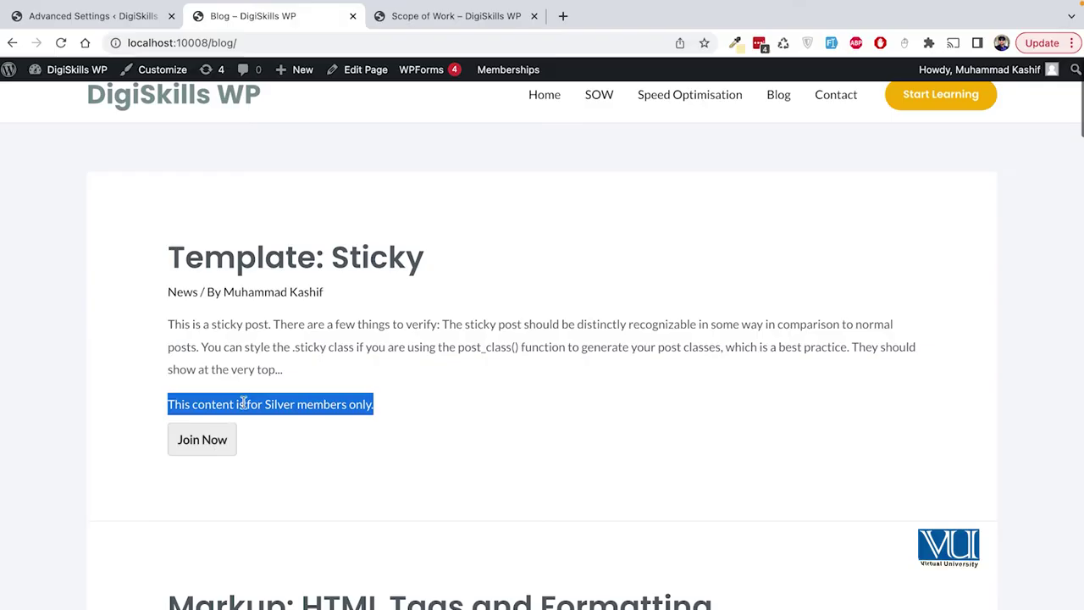
Set Show Excerpts to Non-Members to No - Hide excerpts, and save the advanced settings.
{"action": "left_click", "coordinate": [94, 17]}
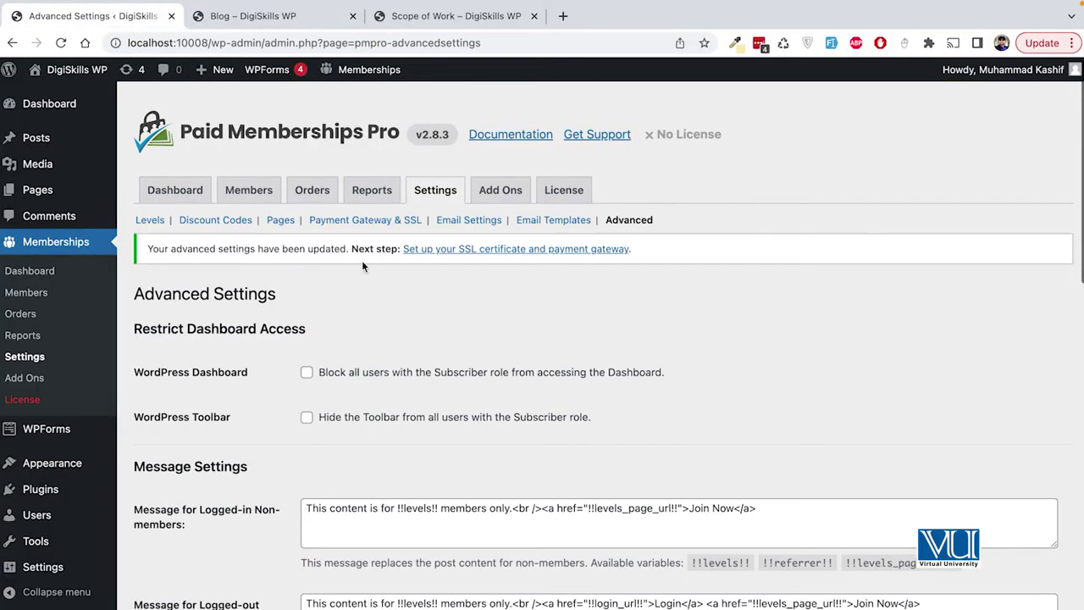
{"action": "scroll", "coordinate": [425, 383], "scroll_direction": "down", "scroll_amount": 15}
{"action": "scroll", "coordinate": [425, 384], "scroll_direction": "down", "scroll_amount": 5}
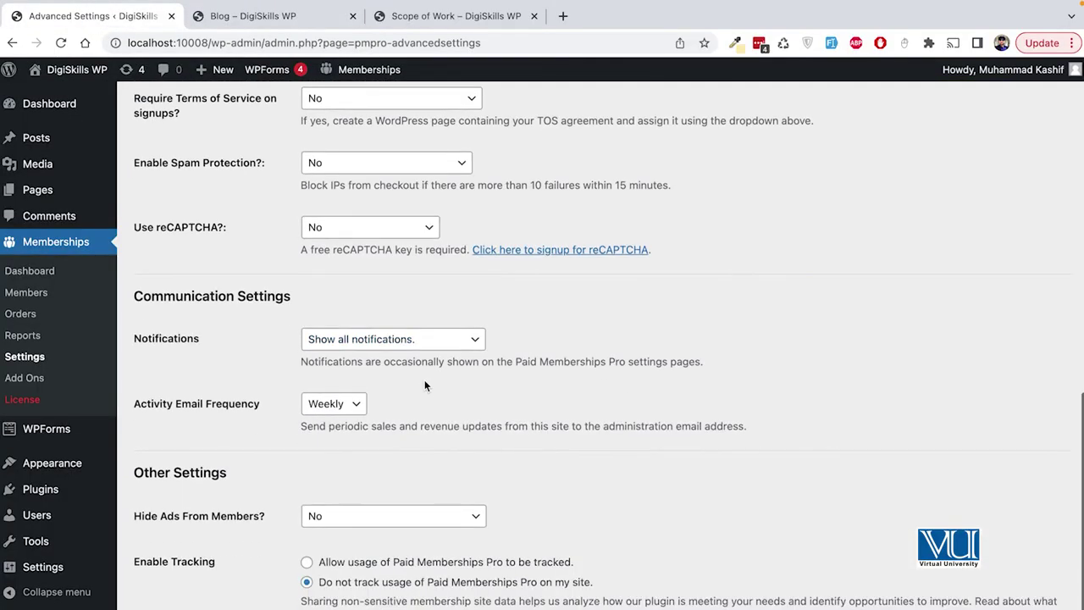
{"action": "scroll", "coordinate": [425, 386], "scroll_direction": "up", "scroll_amount": 5}
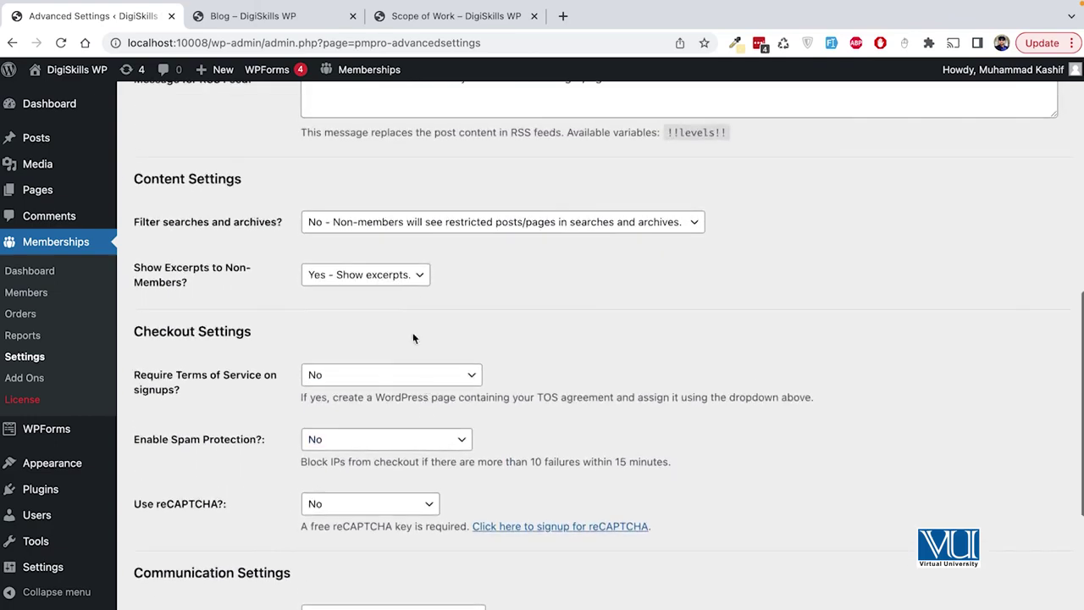
{"action": "left_click", "coordinate": [407, 276]}
{"action": "left_click", "coordinate": [426, 255]}
{"action": "scroll", "coordinate": [426, 321], "scroll_direction": "down", "scroll_amount": 6}
{"action": "left_click", "coordinate": [174, 565]}
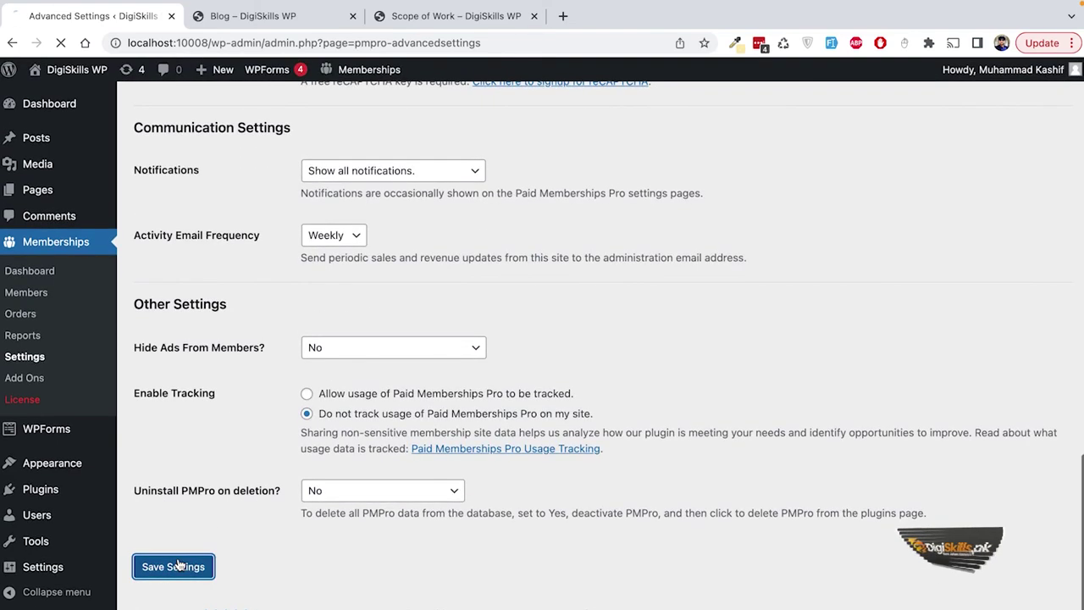
Reload the Blog page to check the restricted sticky post, and follow its Join Now link to view the membership levels.
{"action": "left_click", "coordinate": [254, 15]}
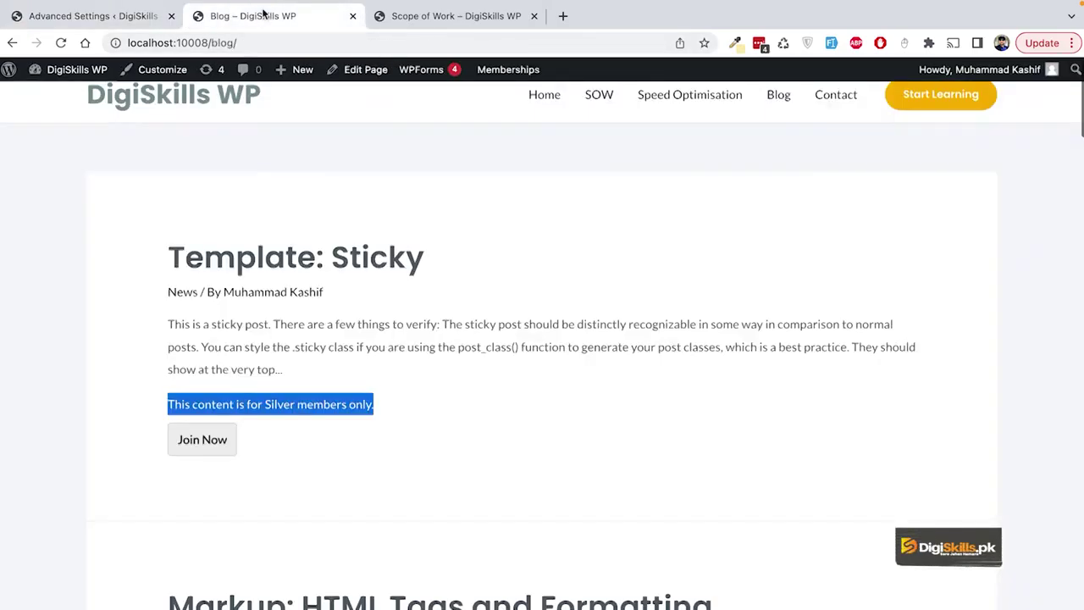
{"action": "left_click", "coordinate": [61, 42]}
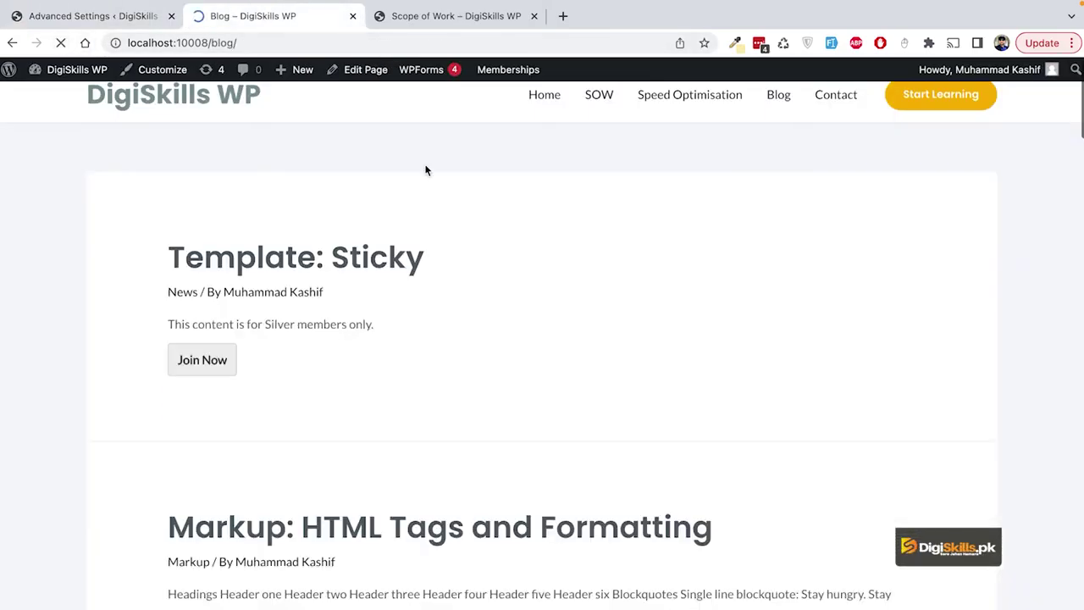
{"action": "left_click_drag", "start_coordinate": [158, 305], "coordinate": [404, 330]}
{"action": "left_click", "coordinate": [404, 330]}
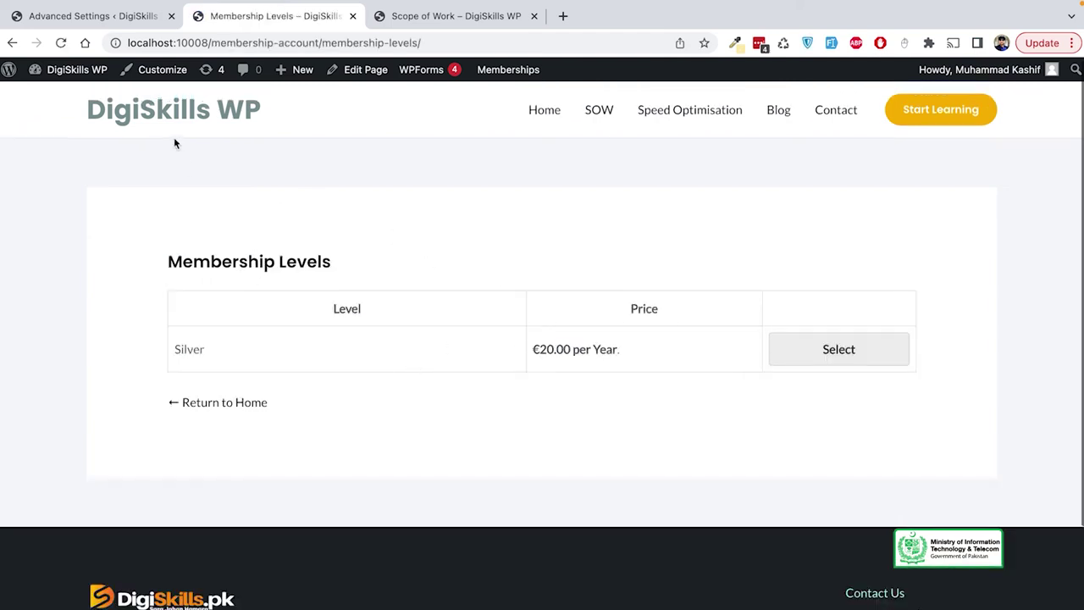
{"action": "left_click_drag", "start_coordinate": [168, 259], "coordinate": [337, 261]}
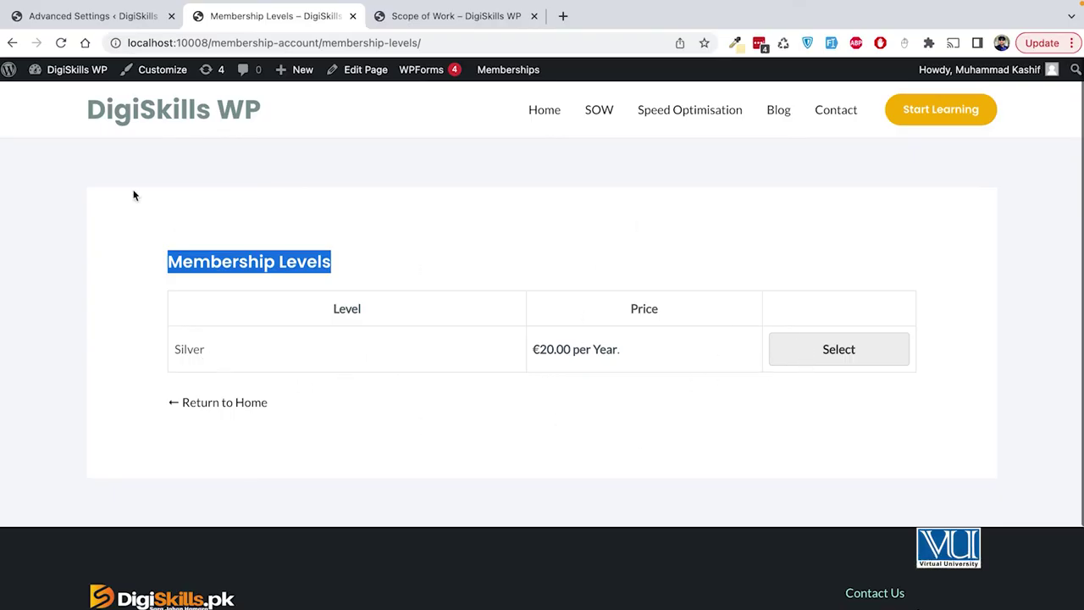
{"action": "double_click", "coordinate": [199, 346]}
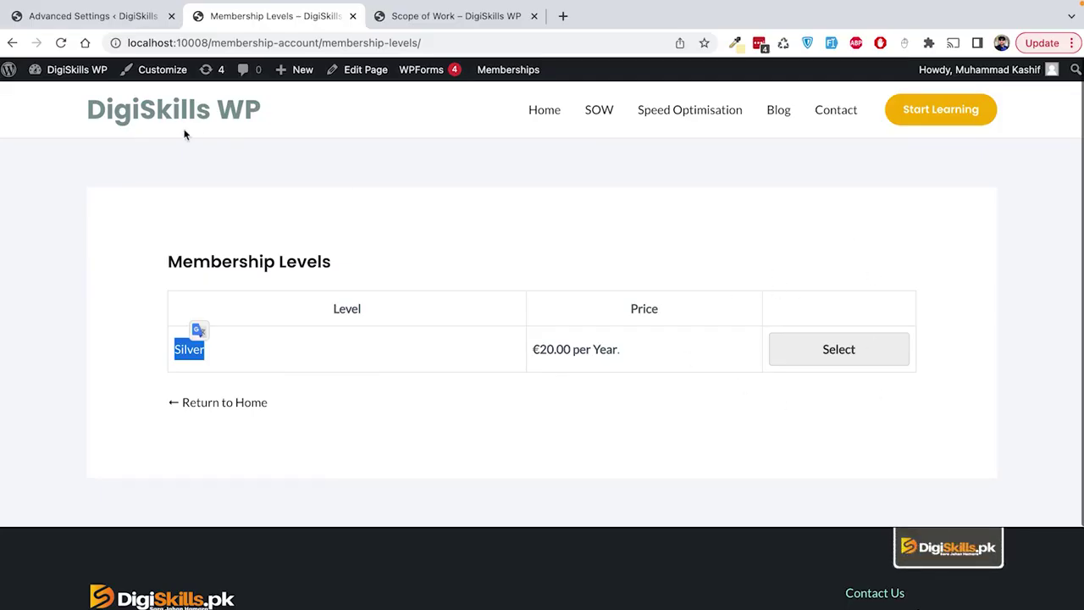
Set Show Excerpts to Non-Members back to Yes - Show excerpts in the advanced settings, and save them.
{"action": "left_click", "coordinate": [85, 15]}
{"action": "scroll", "coordinate": [258, 527], "scroll_direction": "down", "scroll_amount": 4}
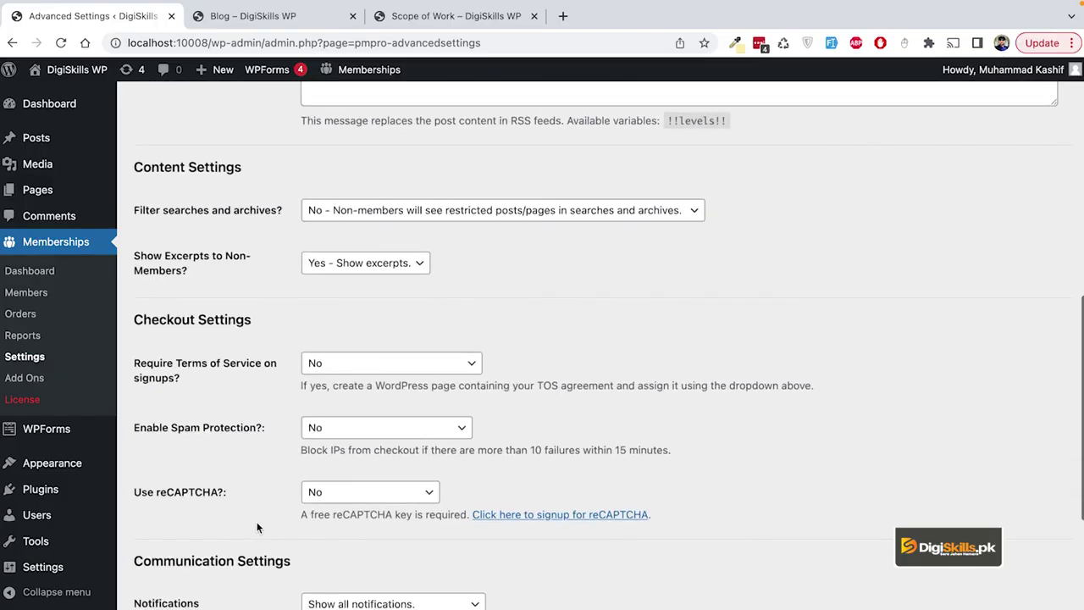
{"action": "left_click", "coordinate": [360, 264]}
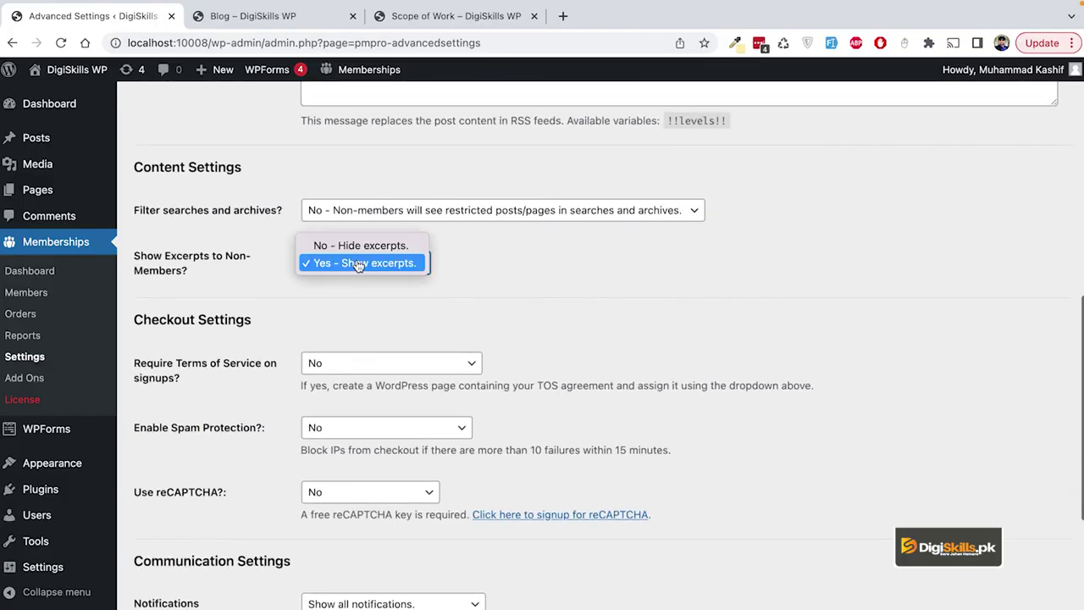
{"action": "left_click", "coordinate": [359, 264]}
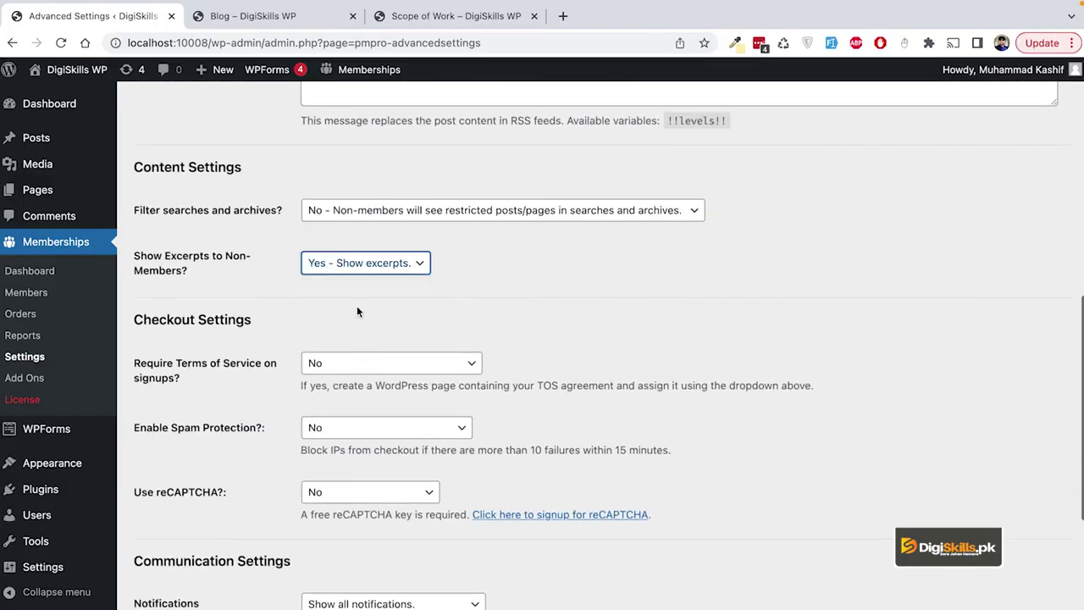
{"action": "scroll", "coordinate": [357, 312], "scroll_direction": "down", "scroll_amount": 5}
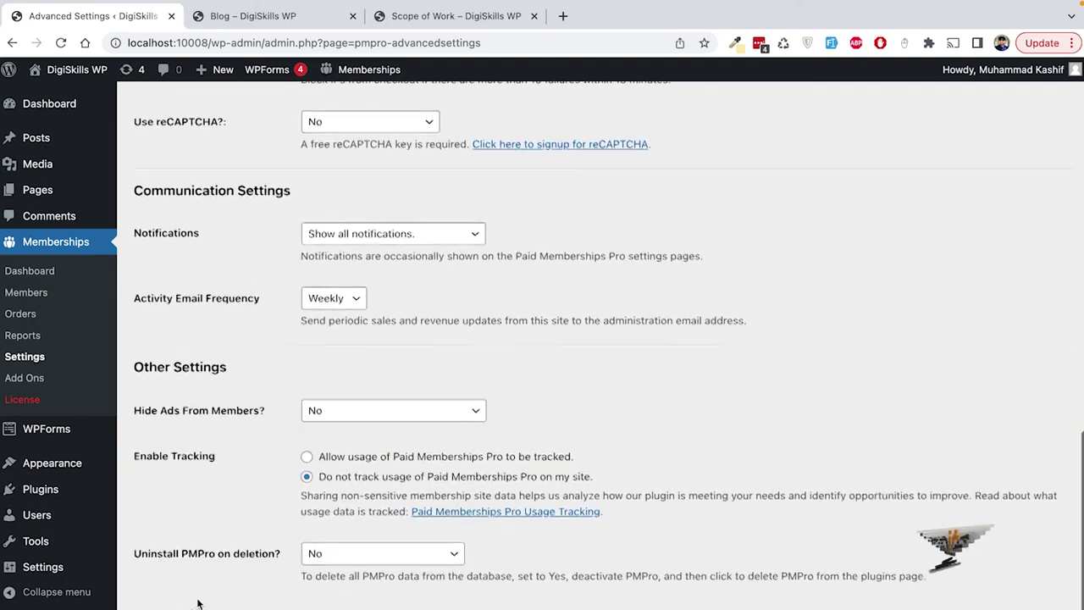
{"action": "scroll", "coordinate": [170, 593], "scroll_direction": "down", "scroll_amount": 2}
{"action": "left_click", "coordinate": [173, 555]}
Reload the Blog page and examine the Template: Sticky post's excerpt and its members-only message.
{"action": "key", "text": "ctrl+Tab"}
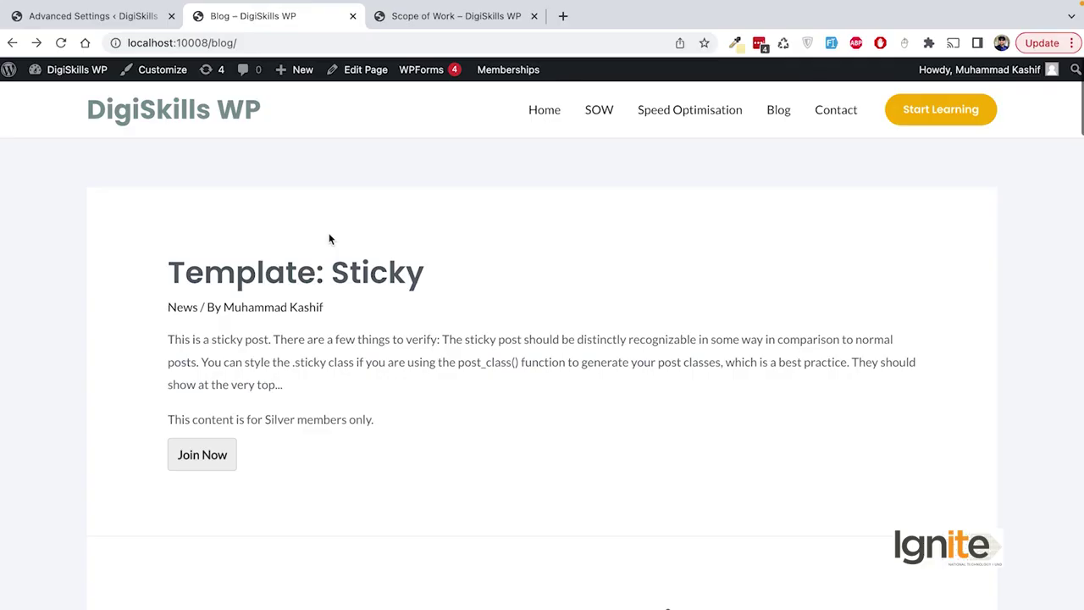
{"action": "left_click", "coordinate": [61, 43]}
{"action": "left_click_drag", "start_coordinate": [161, 338], "coordinate": [311, 385]}
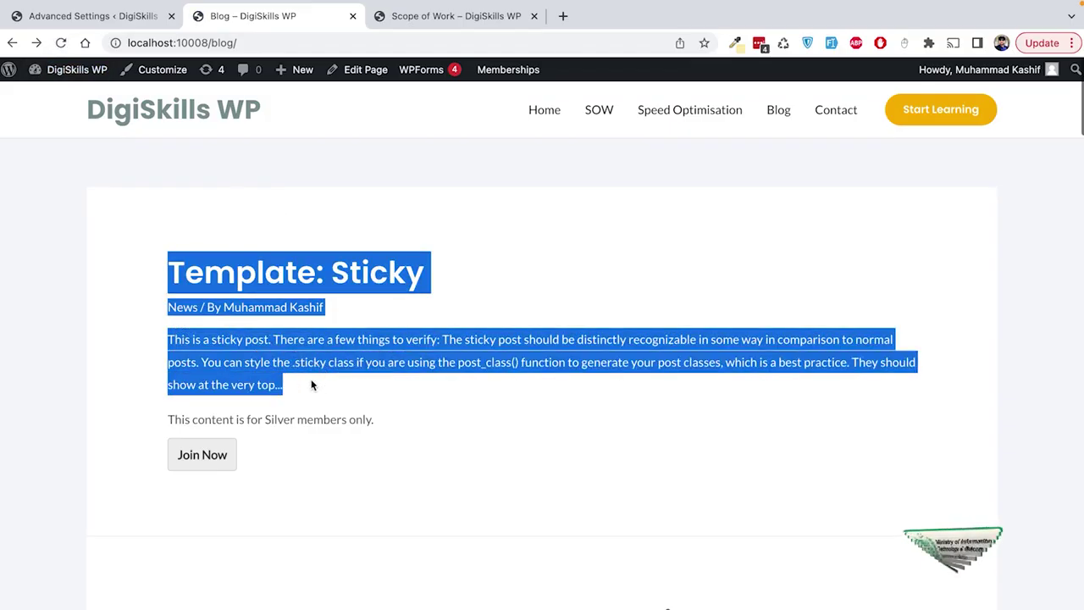
{"action": "left_click", "coordinate": [361, 379]}
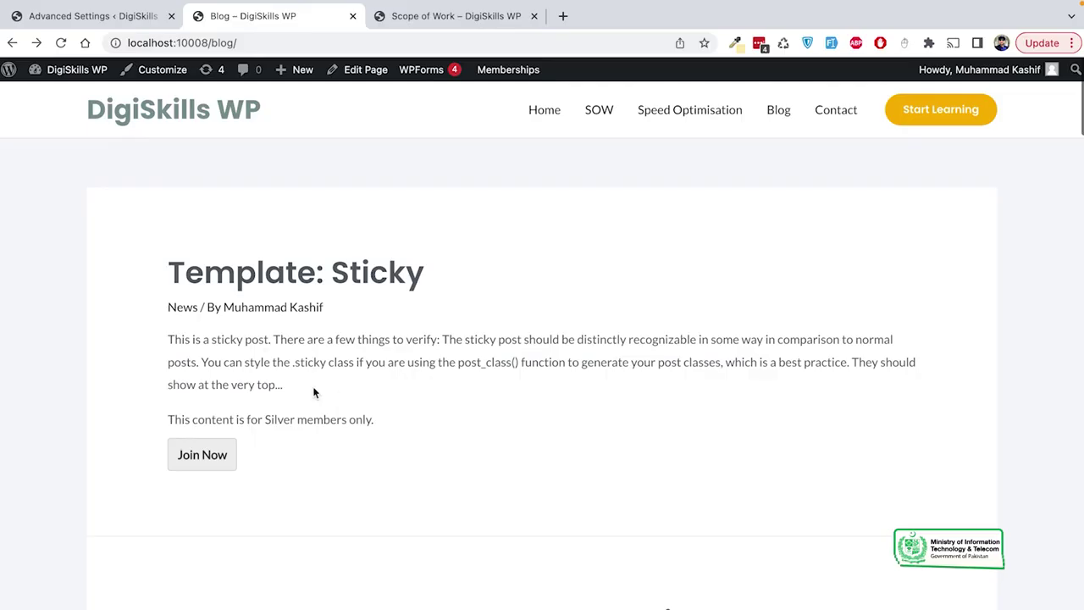
{"action": "left_click", "coordinate": [383, 430]}
{"action": "left_click_drag", "start_coordinate": [384, 429], "coordinate": [167, 415]}
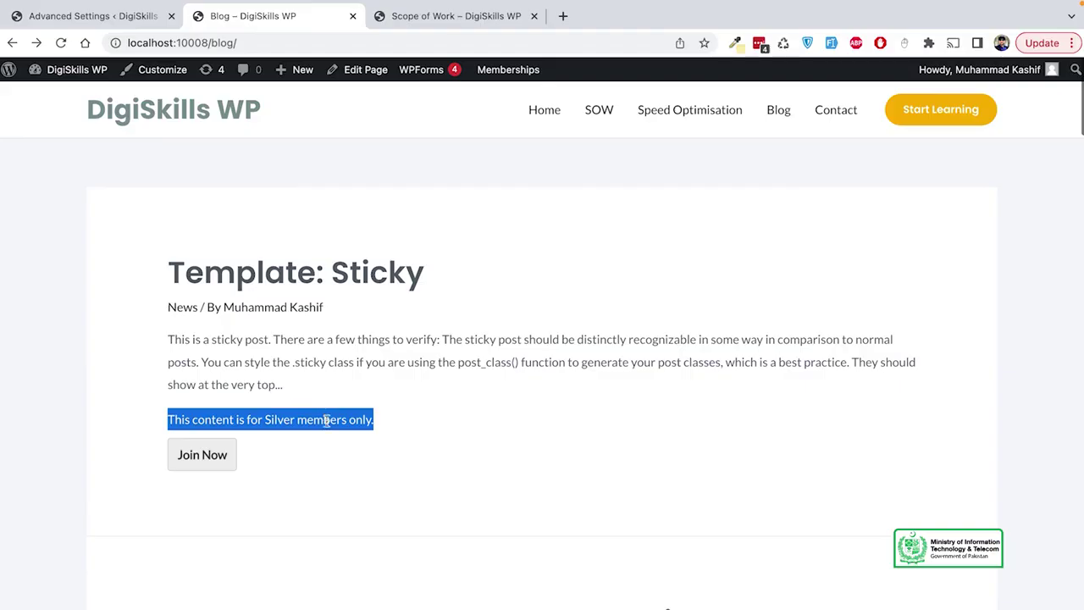
{"action": "left_click", "coordinate": [392, 428]}
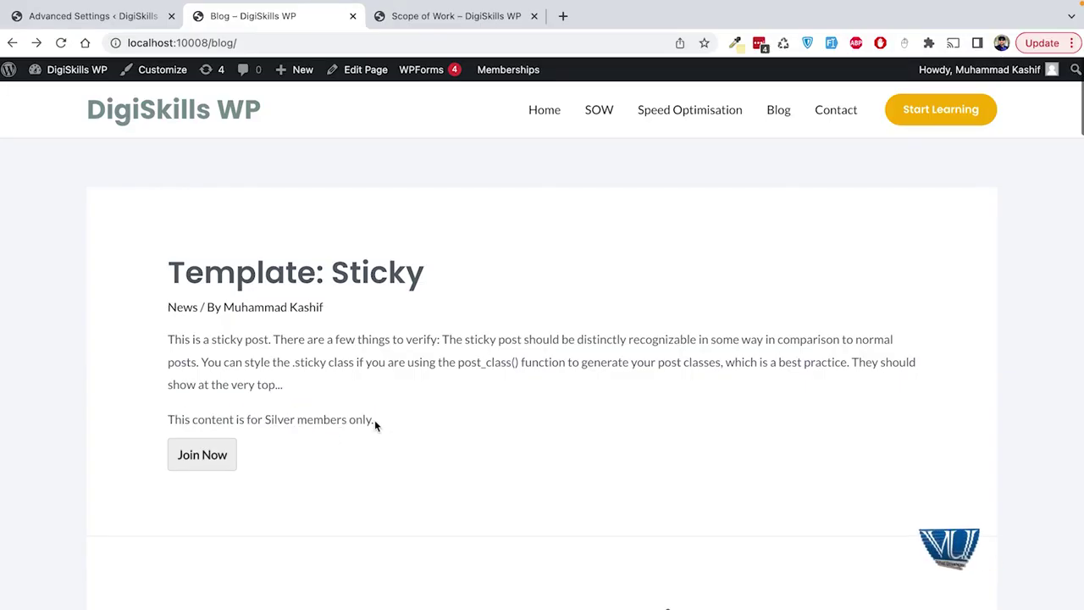
{"action": "double_click", "coordinate": [278, 422]}
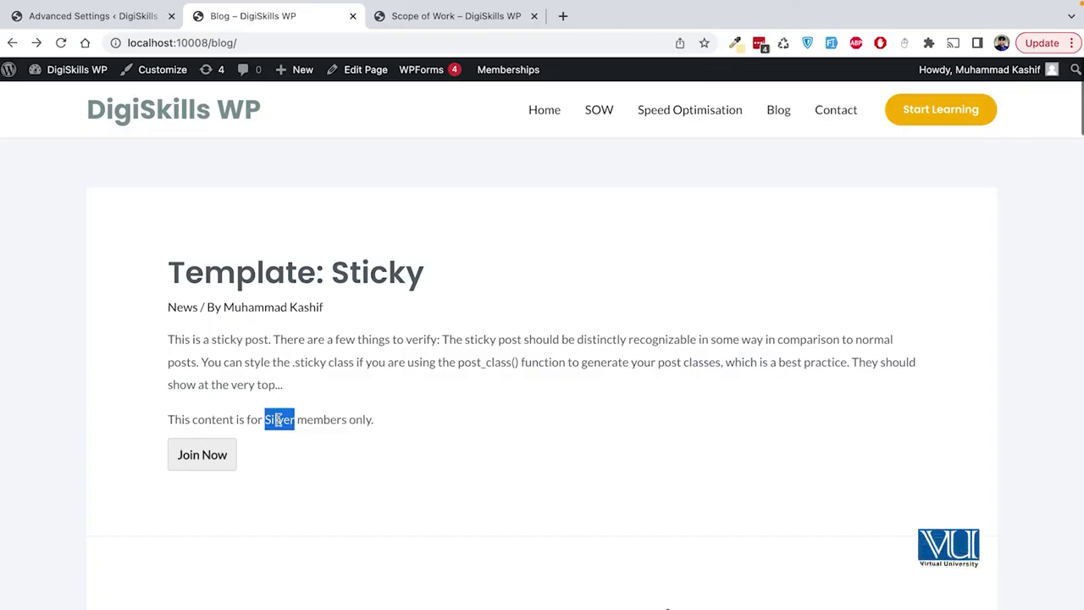
{"action": "double_click", "coordinate": [324, 419]}
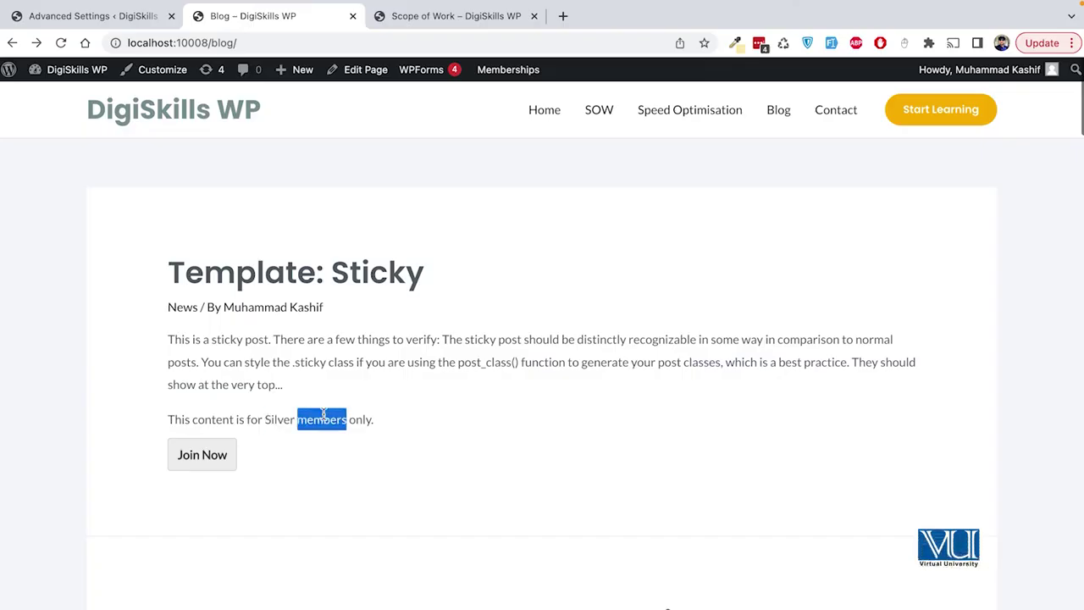
{"action": "left_click", "coordinate": [381, 417]}
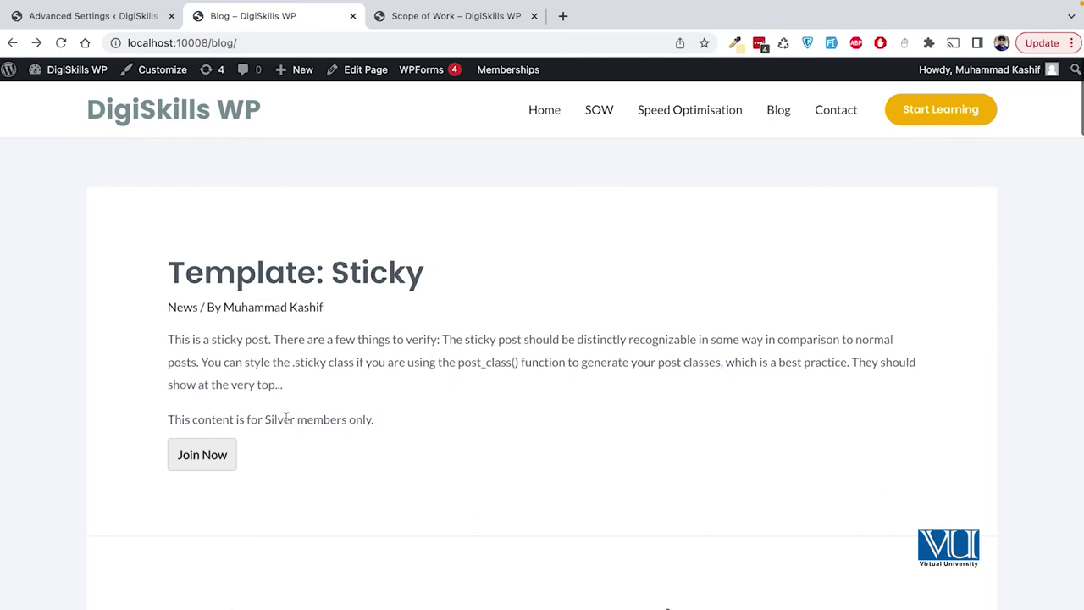
{"action": "left_click_drag", "start_coordinate": [387, 421], "coordinate": [165, 415]}
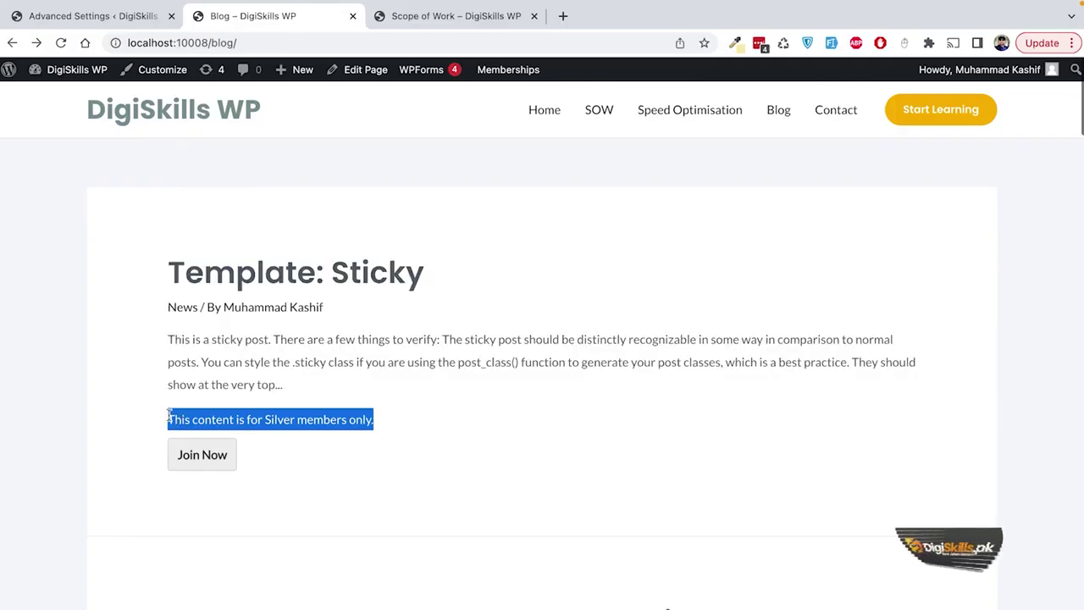
{"action": "left_click", "coordinate": [380, 420]}
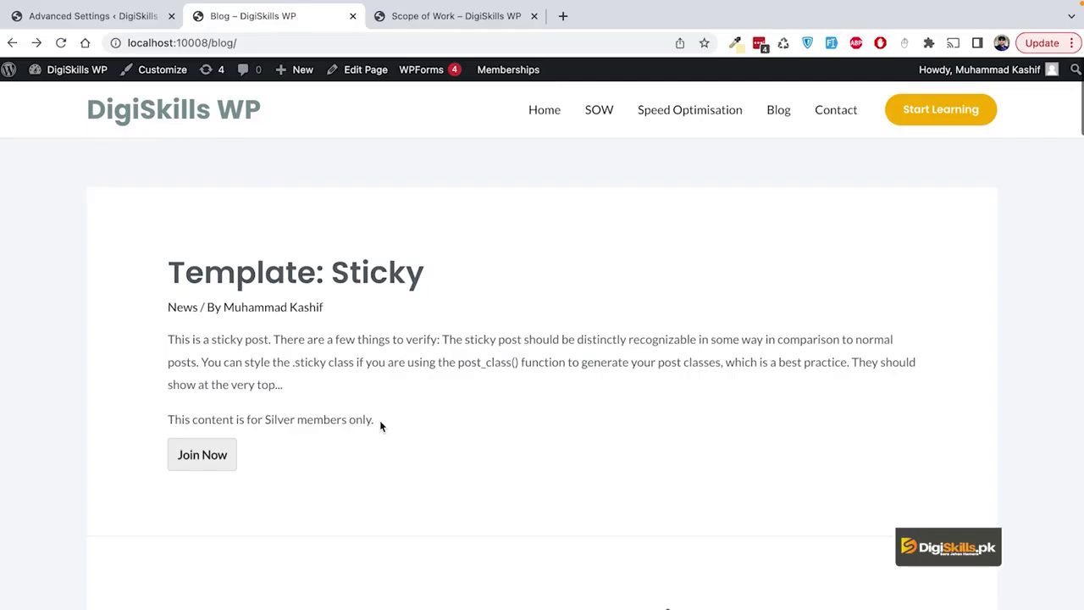
{"action": "left_click_drag", "start_coordinate": [379, 420], "coordinate": [168, 417]}
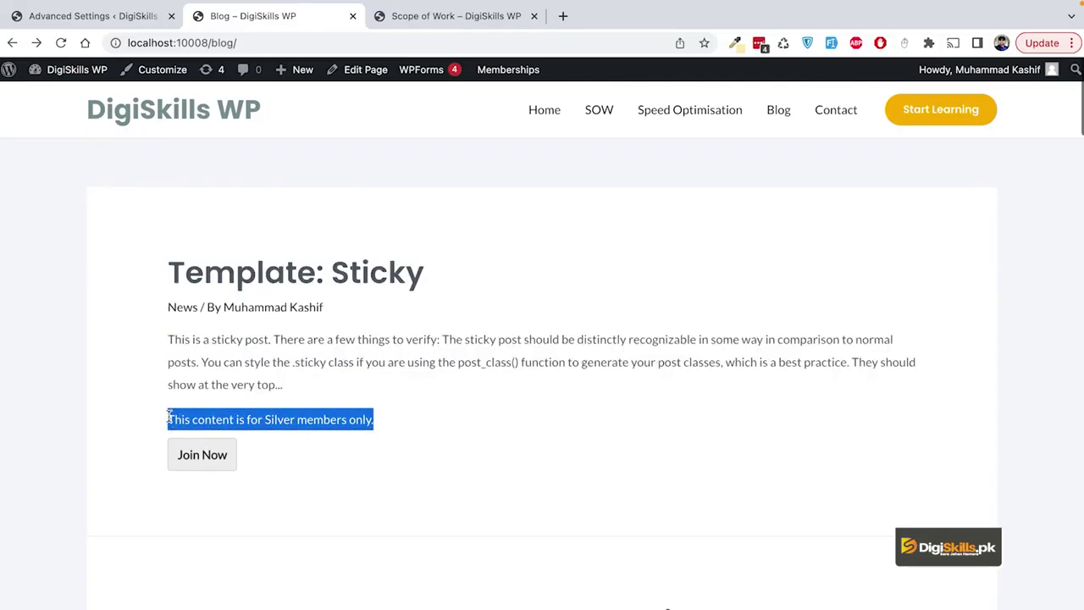
{"action": "left_click", "coordinate": [399, 415]}
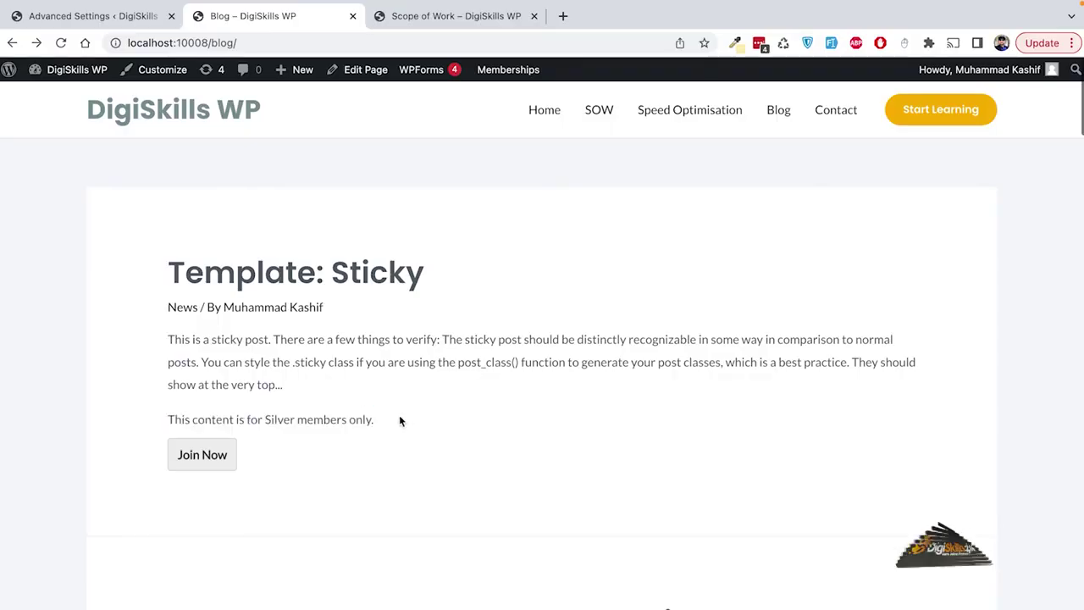